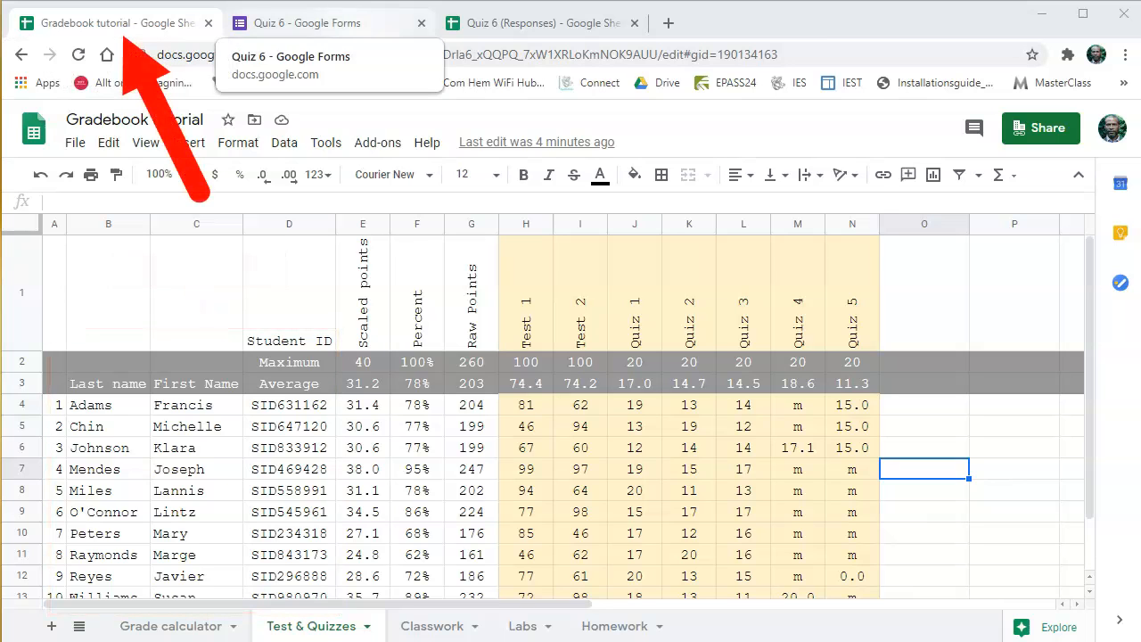
- Review the Quiz 6 form's response summary and its linked responses spreadsheet
left_click(308, 22)
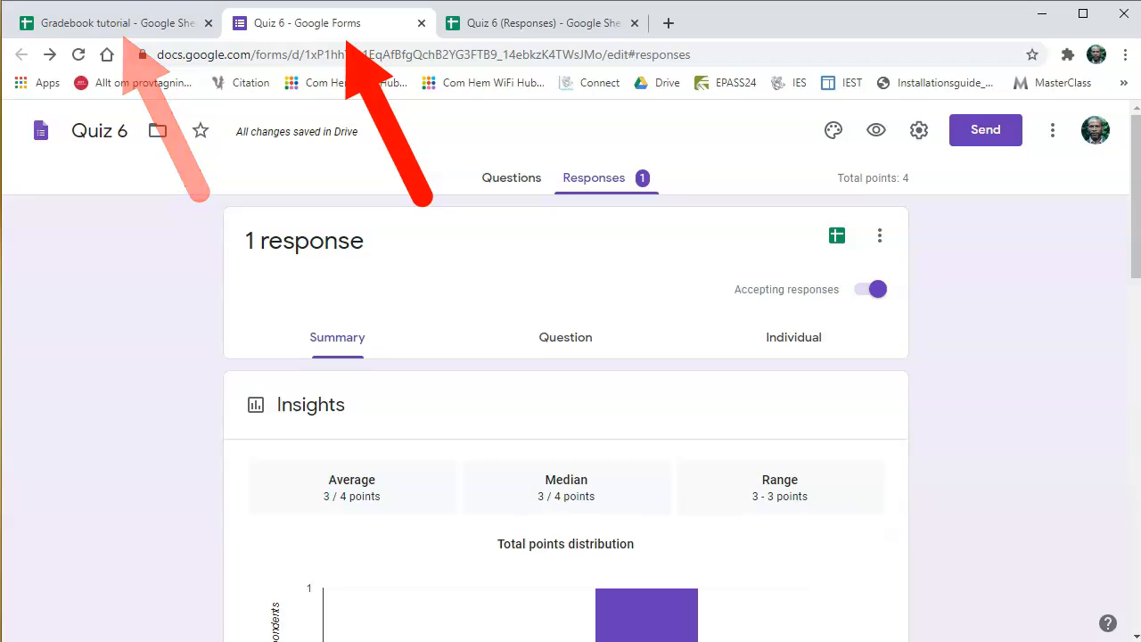
scroll(567, 401, "down", 7)
scroll(566, 401, "up", 7)
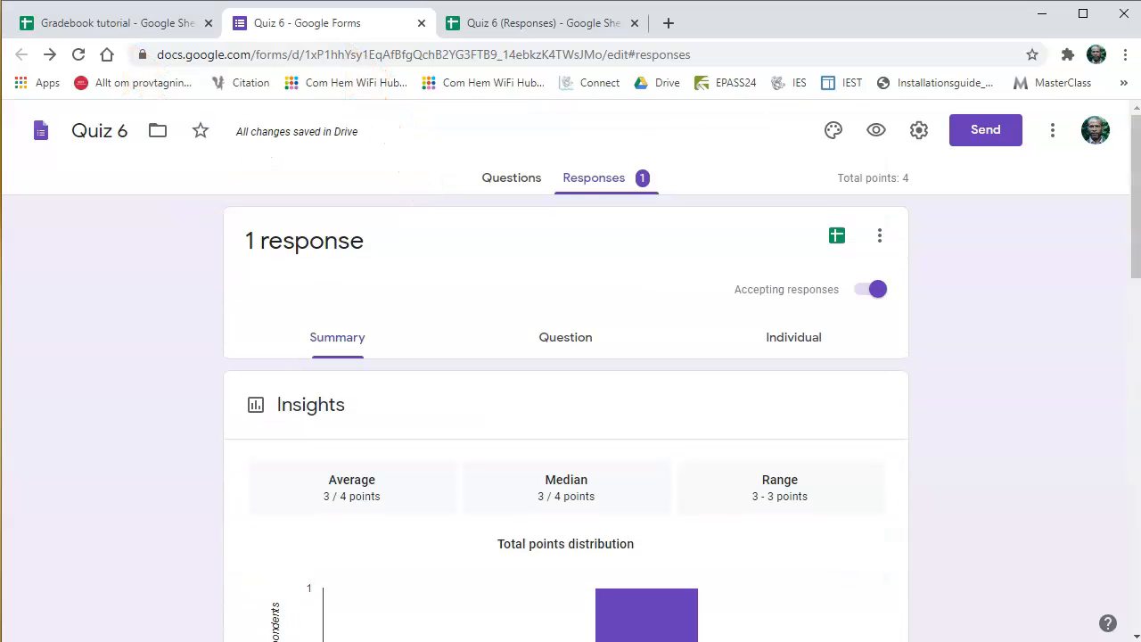
left_click(535, 22)
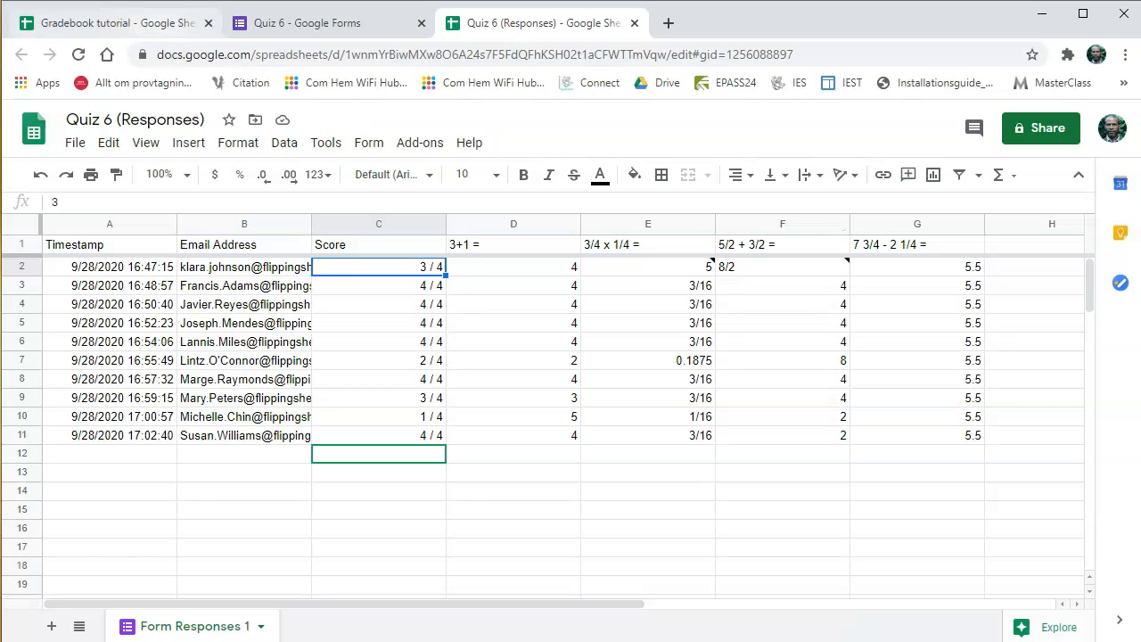
- In the Gradebook tutorial's Test & Quizzes sheet, insert a column after Quiz 5 and head it "Quiz 6"
left_click(125, 23)
right_click(845, 224)
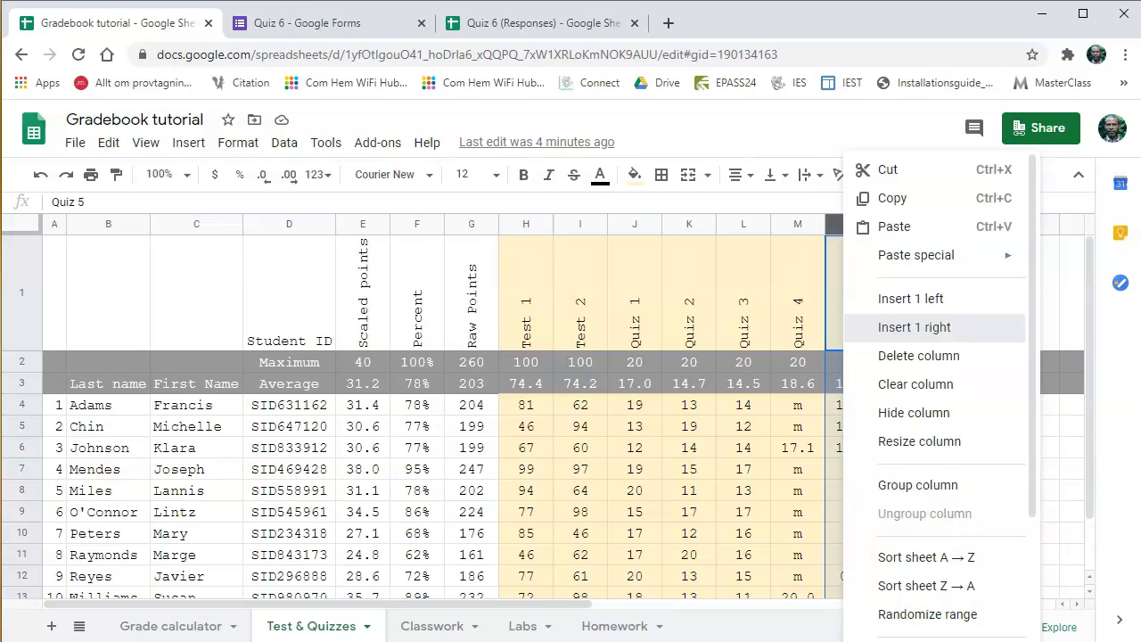
left_click(959, 326)
type("Quiz 6")
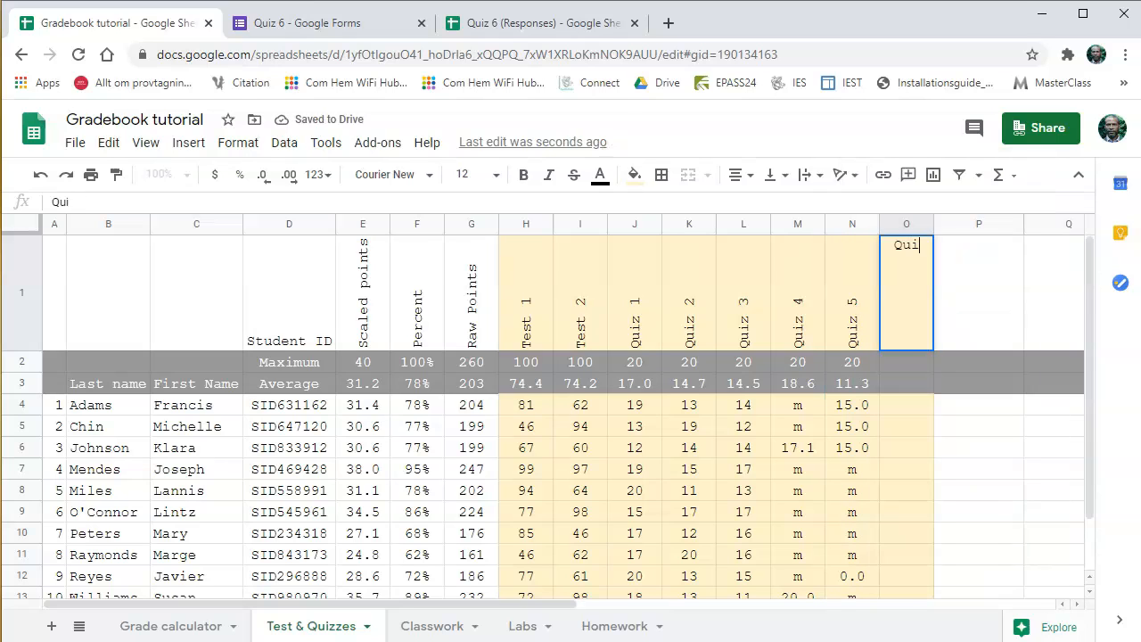
key("Return")
- Copy the Maximum and Average cells of Quiz 5 (N2:N3) into the Quiz 6 column at O2:O3
left_click_drag(852, 362, 853, 383)
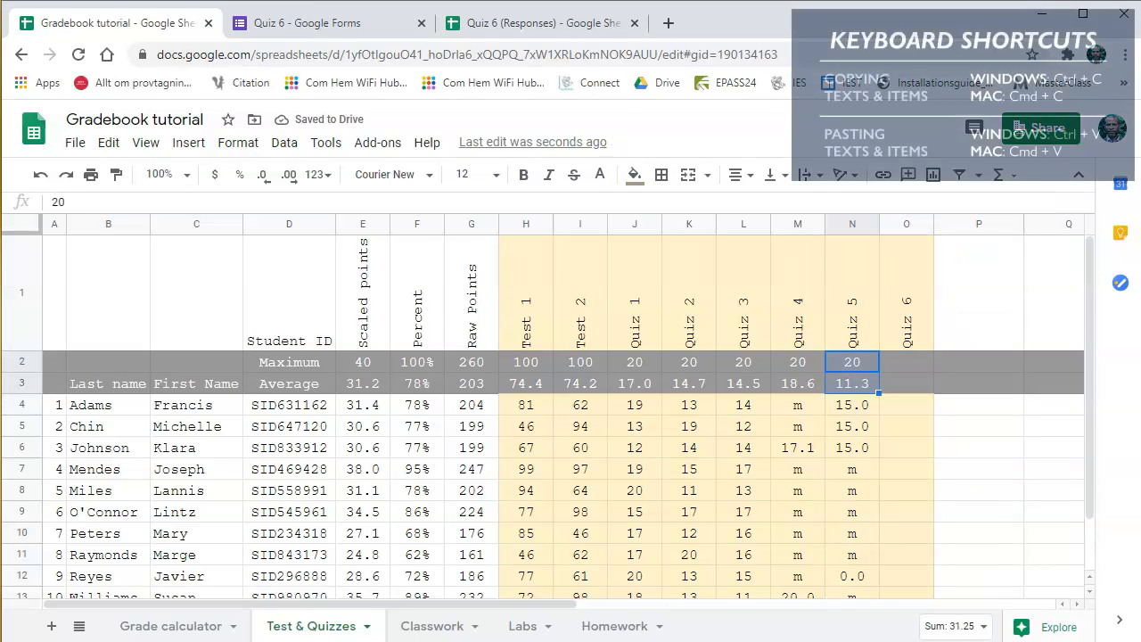
left_click(907, 362)
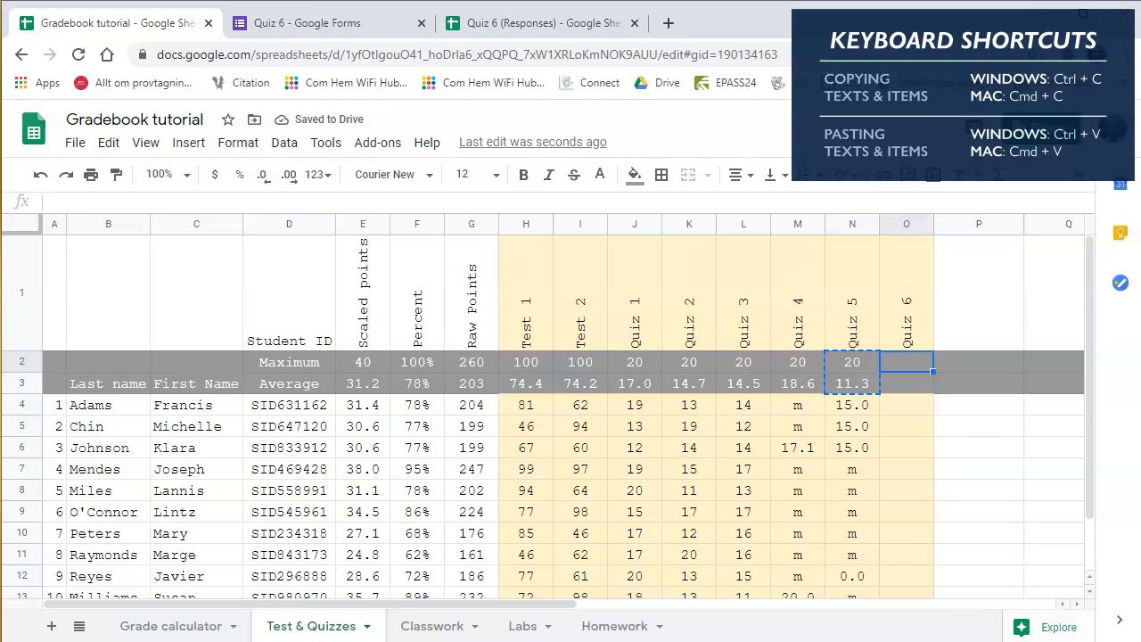
type("20 #DIV/0!")
mouse_move(907, 383)
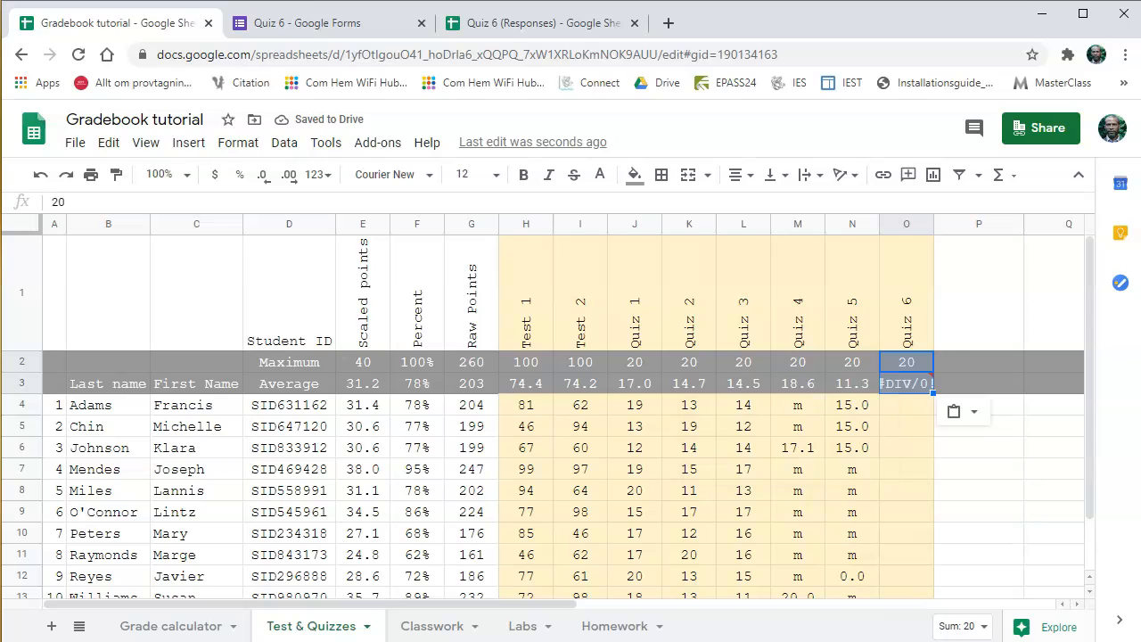
- Copy the students' last and first names from B4:C13 into a new sheet of the Quiz 6 (Responses) spreadsheet, starting at A1
left_click(907, 426)
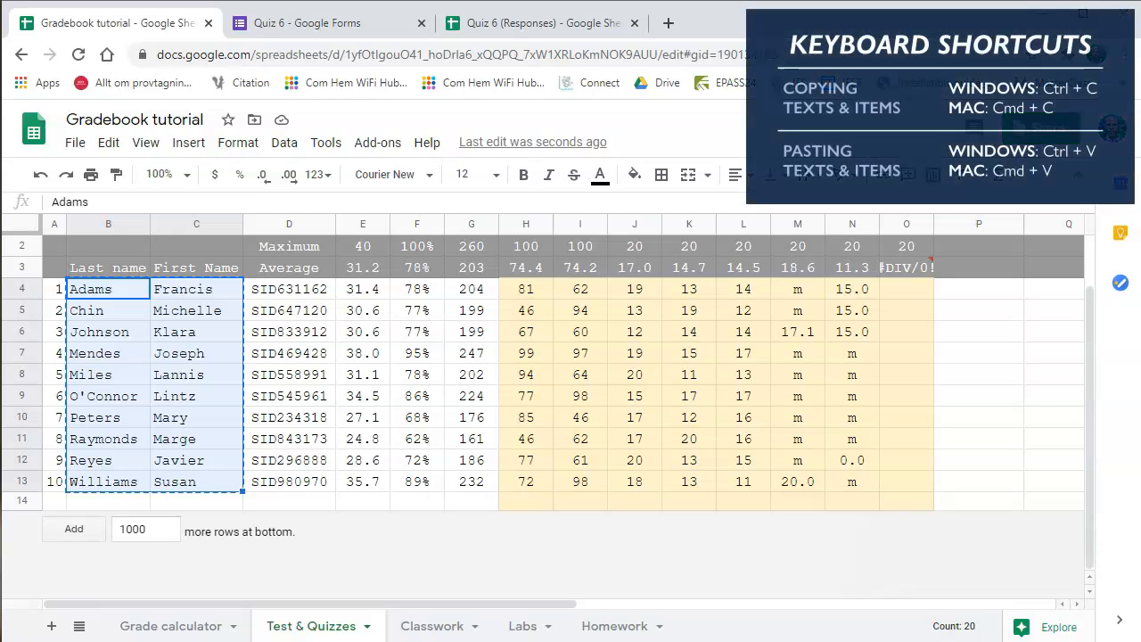
left_click(544, 23)
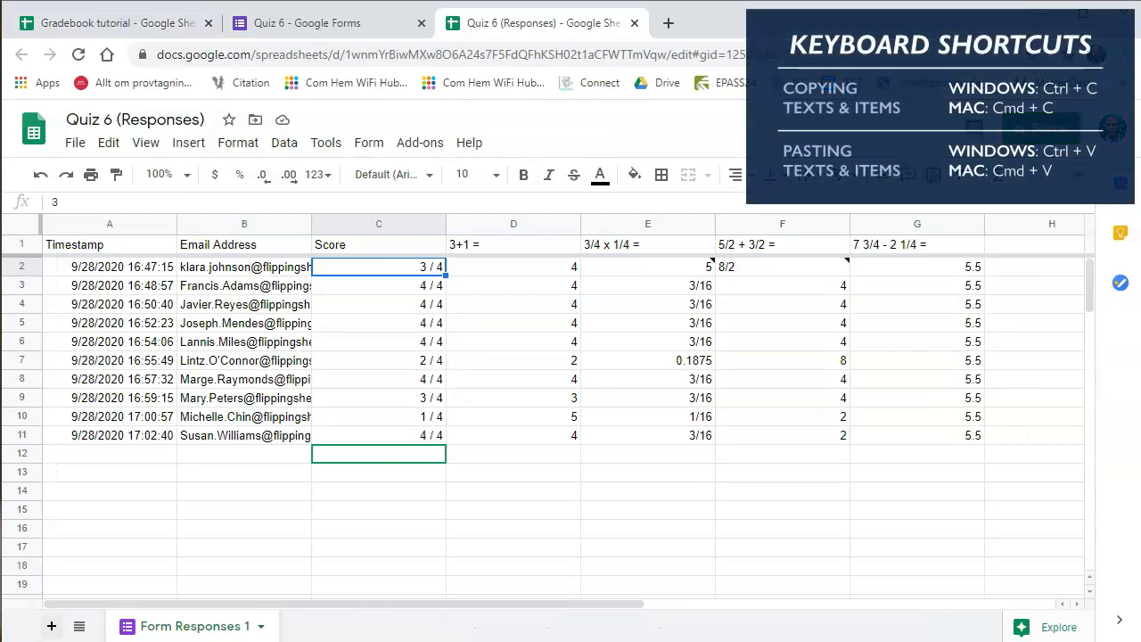
left_click(51, 625)
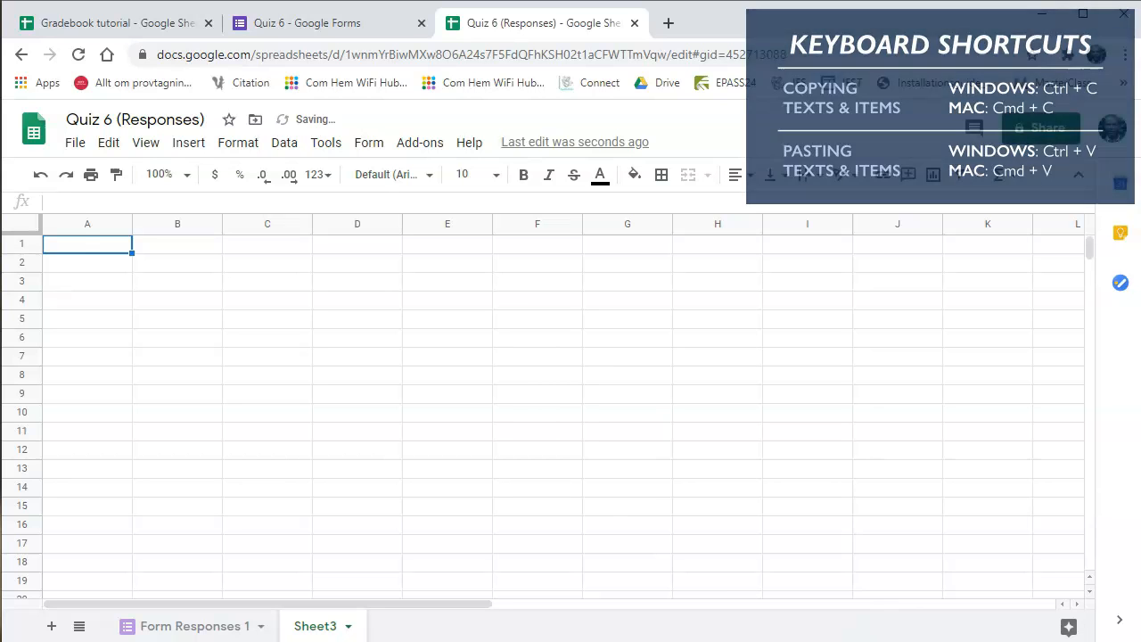
type("Adams\tFrancis Chin\tMichelle Johnson\tKlara Mendes\tJoseph Miles\tLannis O'Connor\tLintz Peters\tMary Raymonds\tMarge Reyes\tJavier Williams\tSusan")
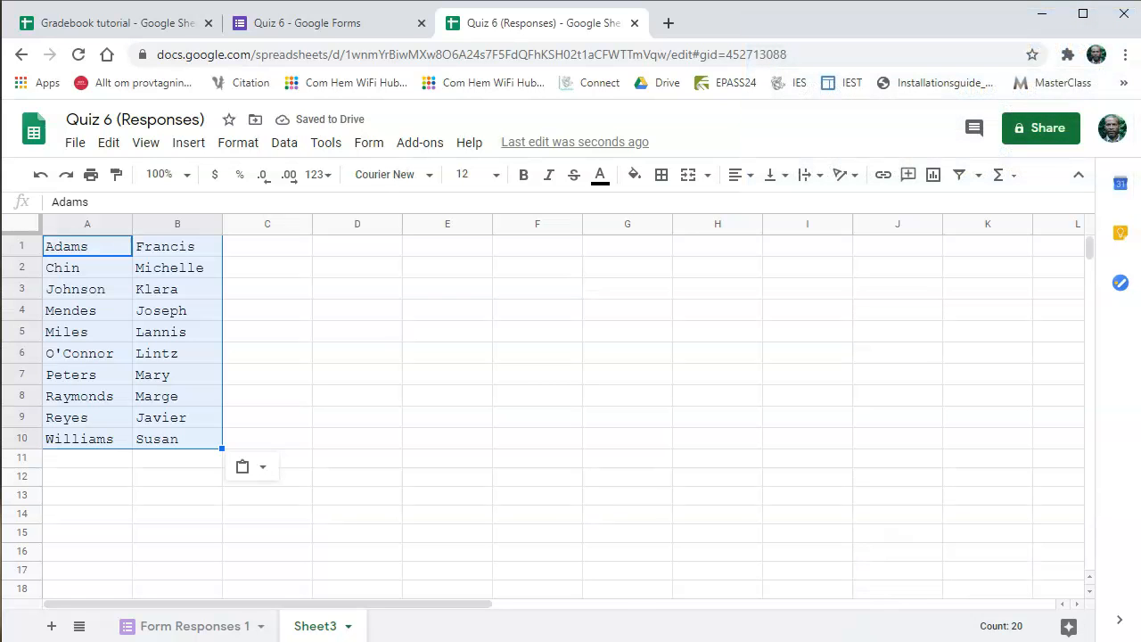
- Narrow all columns of the Form Responses 1 sheet at once to free room beside the data
left_click(195, 626)
left_click(23, 223)
left_click_drag(445, 224, 368, 224)
left_click(456, 267)
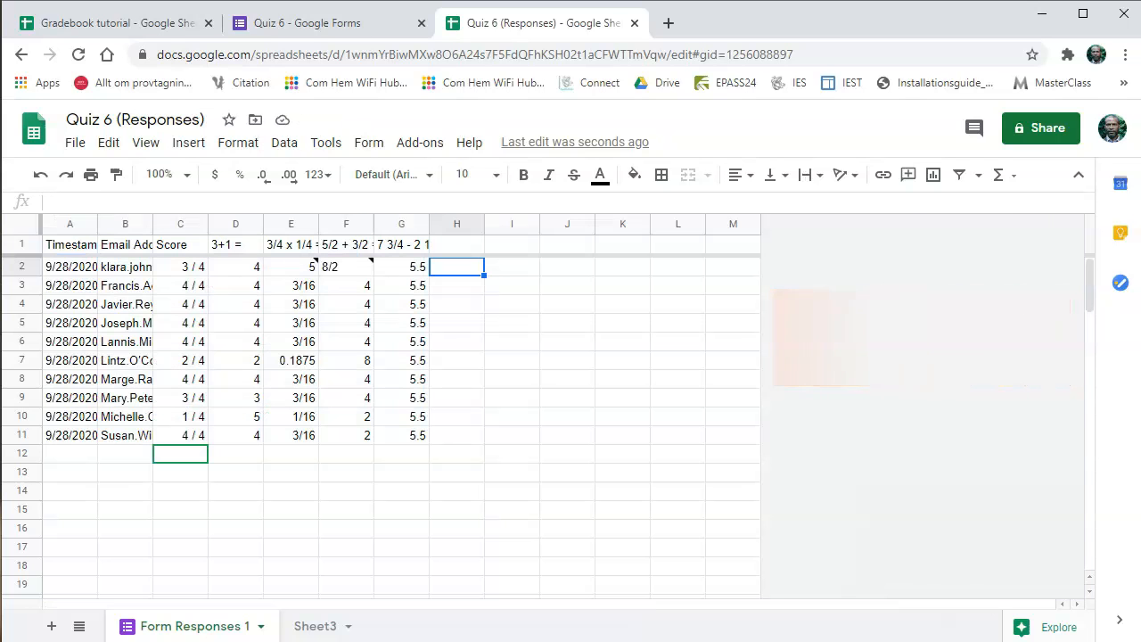
- Split the first respondent's email address at the period by entering =split(B2,".") in H2, and widen column I
left_click(125, 267)
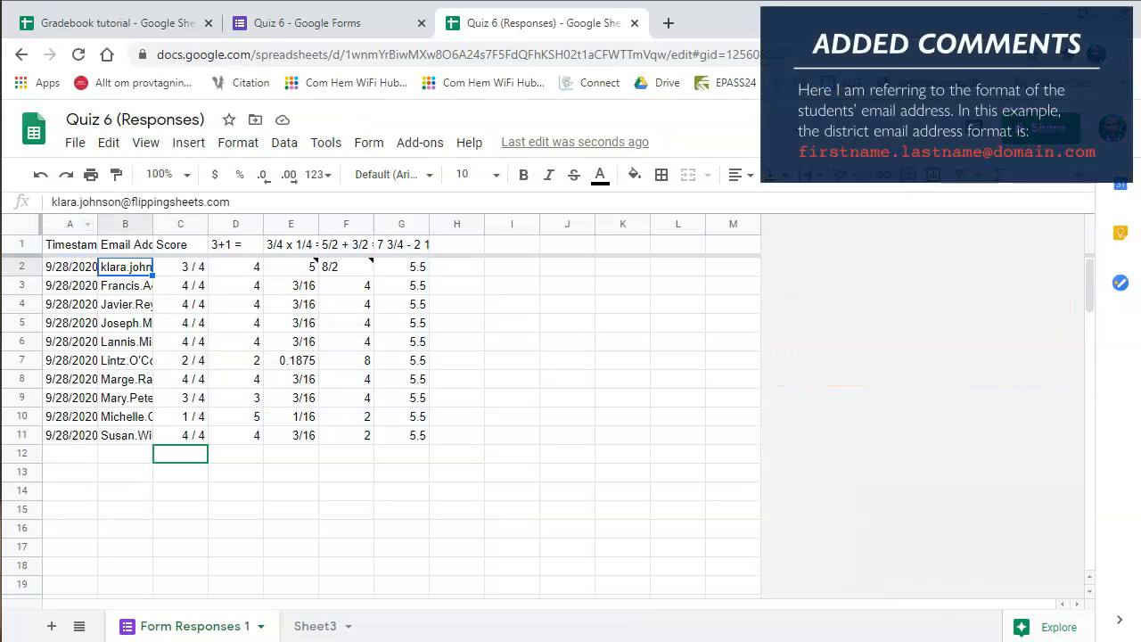
left_click_drag(52, 202, 78, 202)
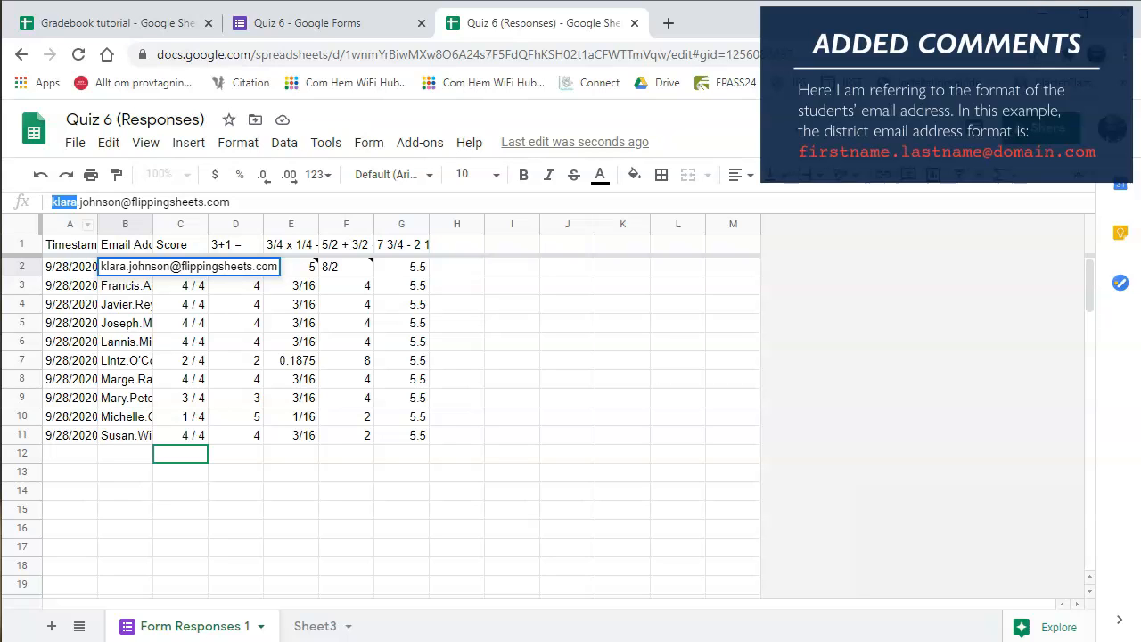
left_click(457, 267)
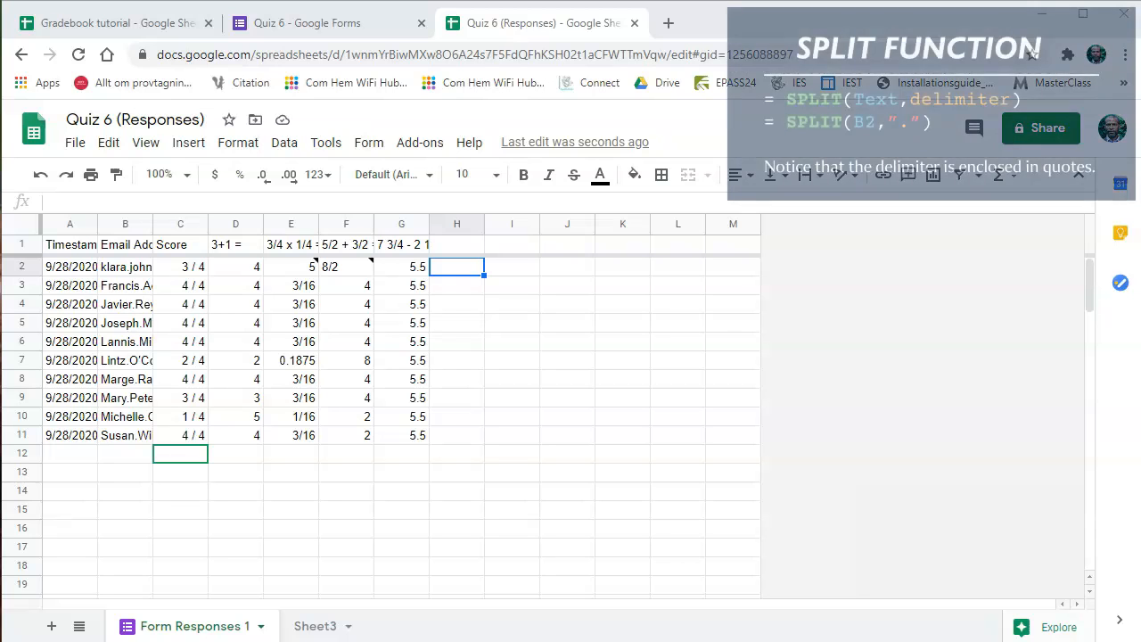
type("=split")
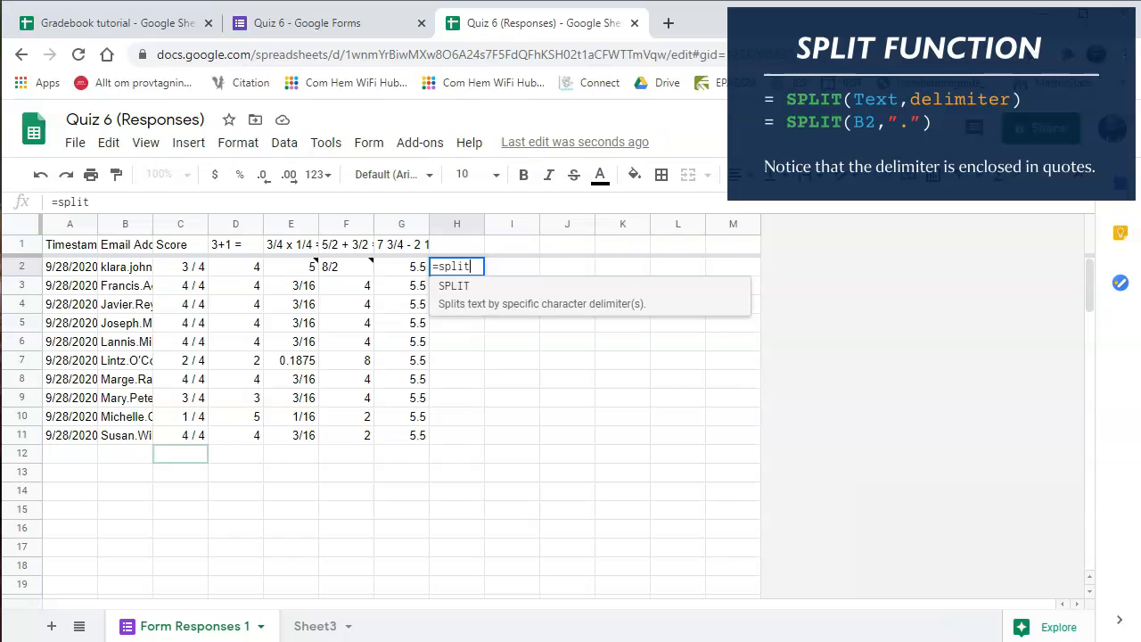
type("(B2,")
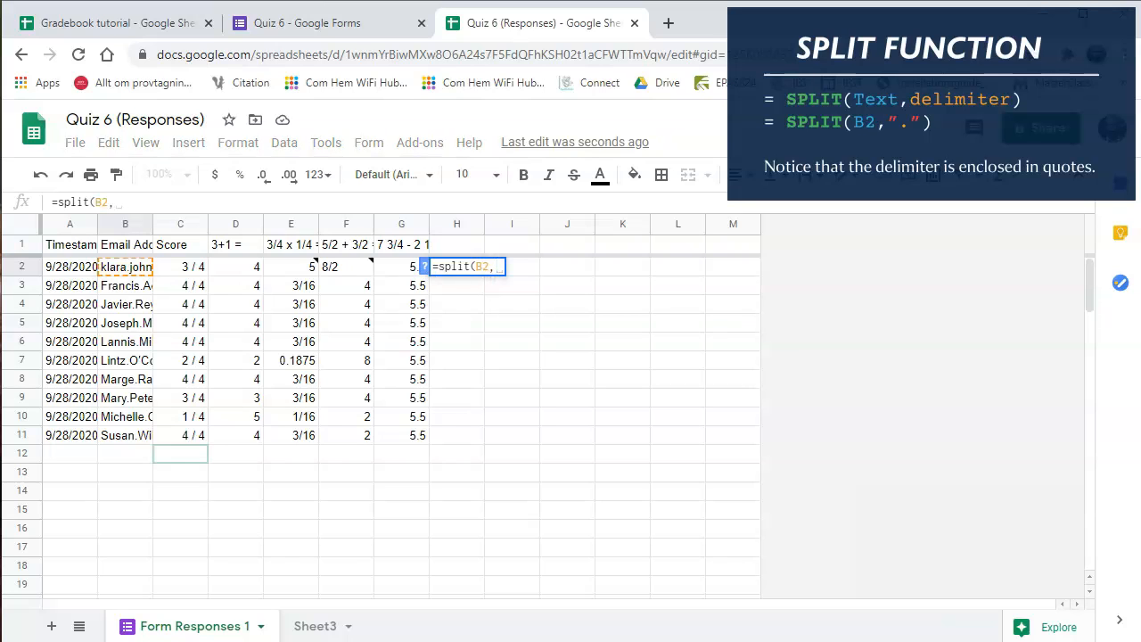
type("\".\"")
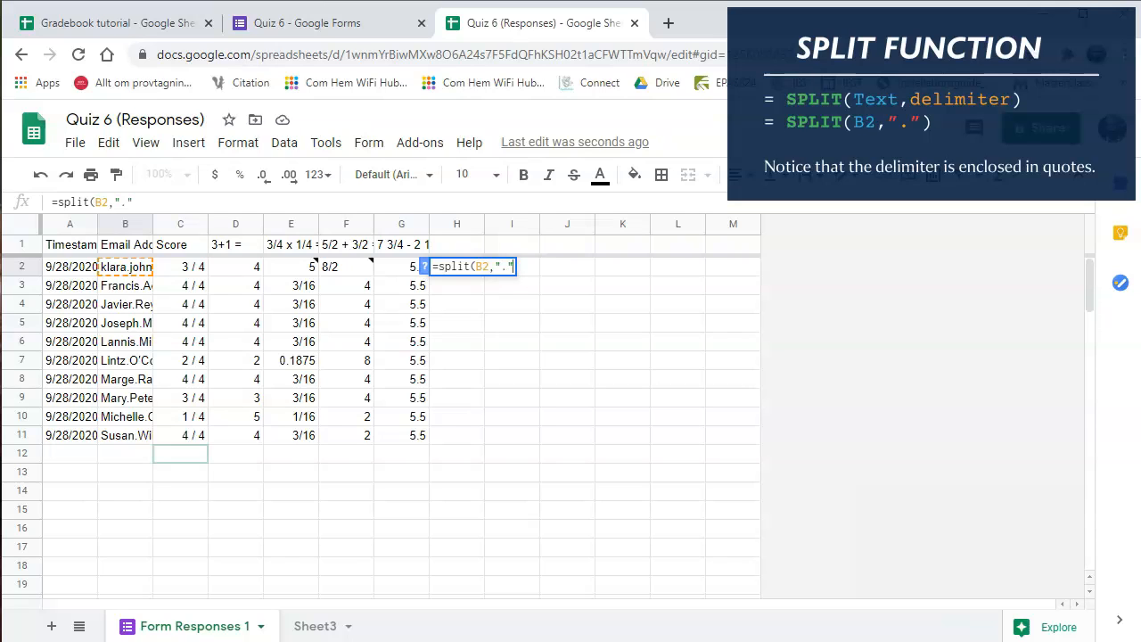
key("Return")
left_click_drag(539, 224, 641, 224)
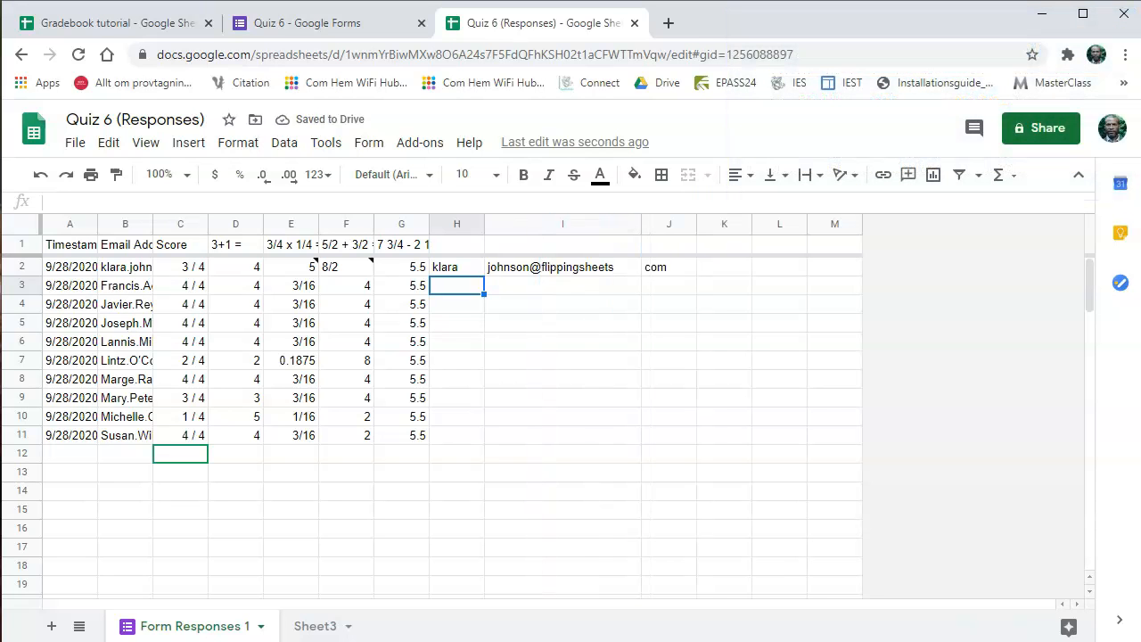
- Enter =H2&" "&left(I2,1) in K2 to join the first name with the last name's initial
left_click_drag(457, 268, 562, 267)
left_click(724, 267)
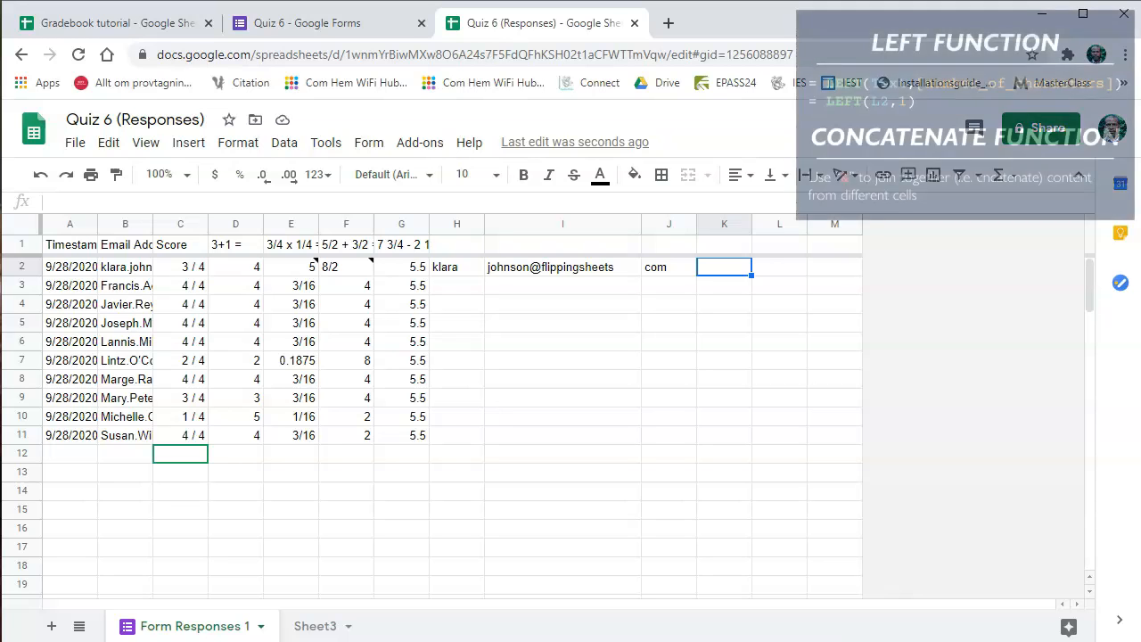
type("=")
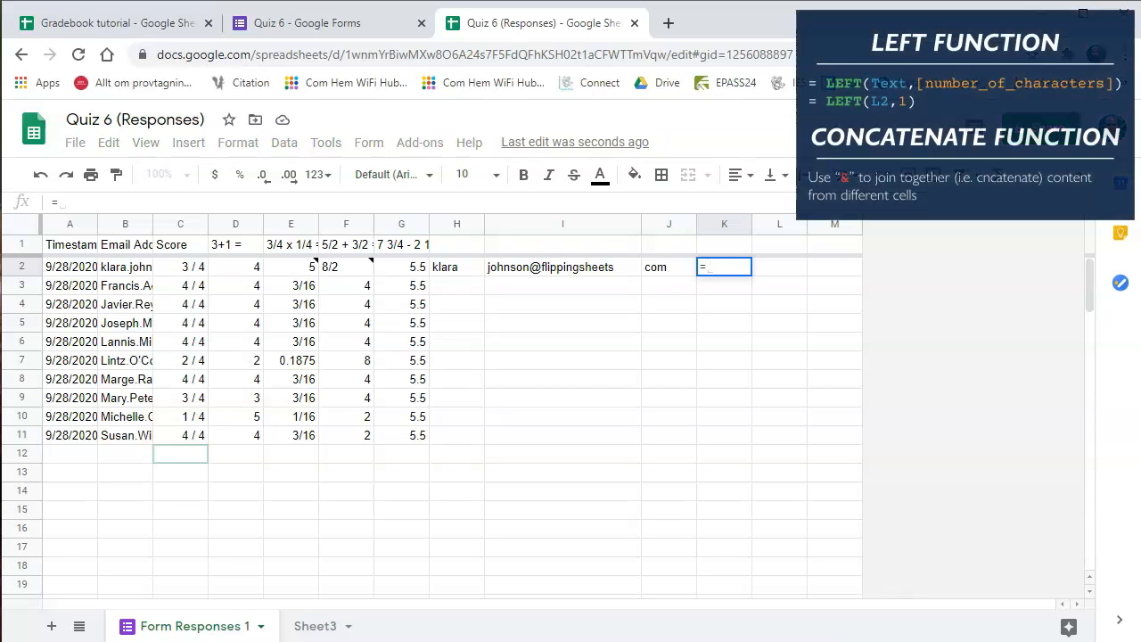
type("H2&\" \"&")
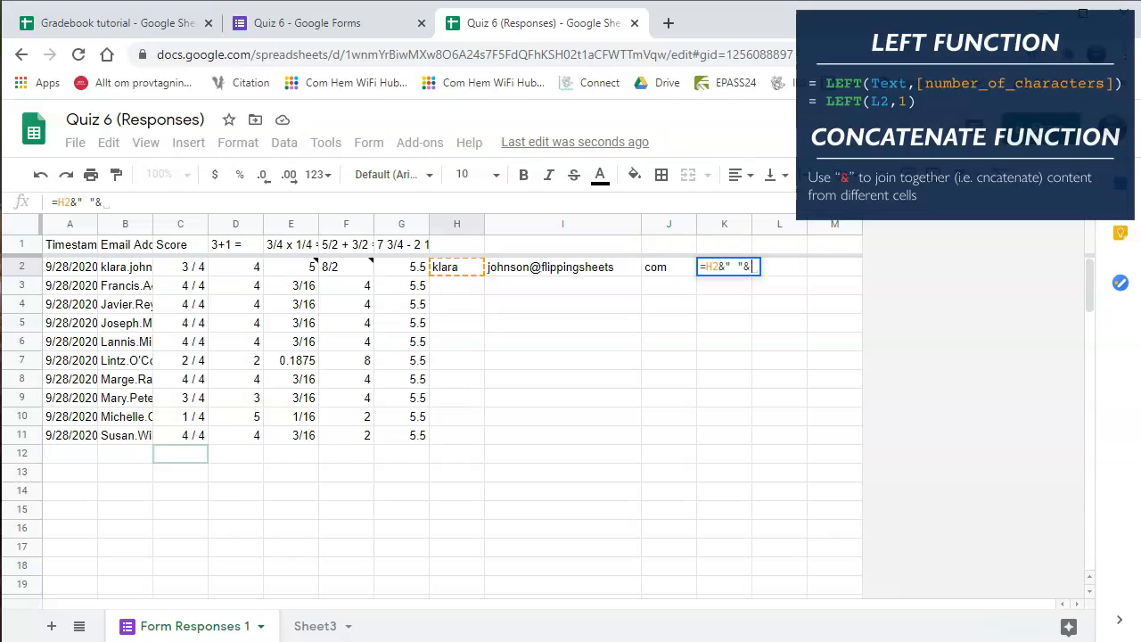
type("lef")
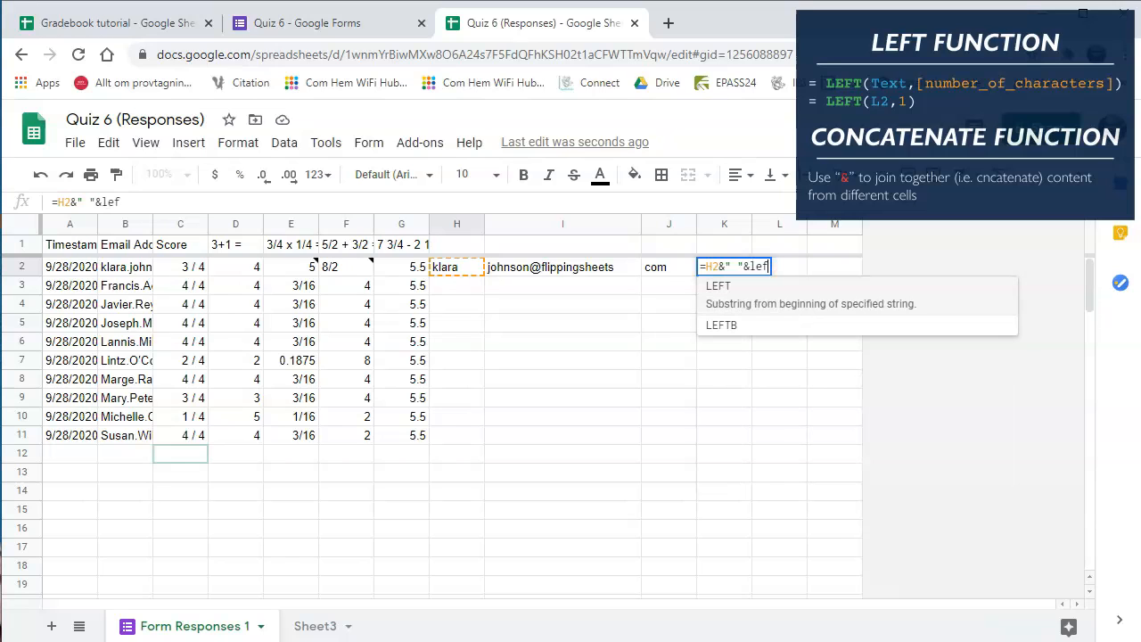
type("t(")
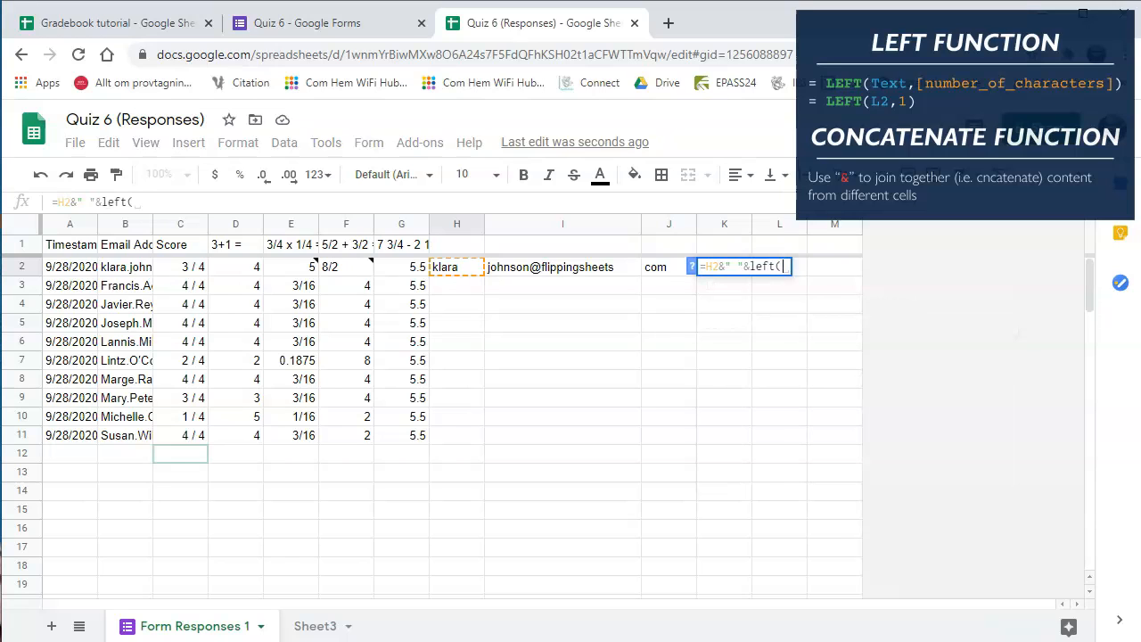
left_click(562, 267)
type(",1")
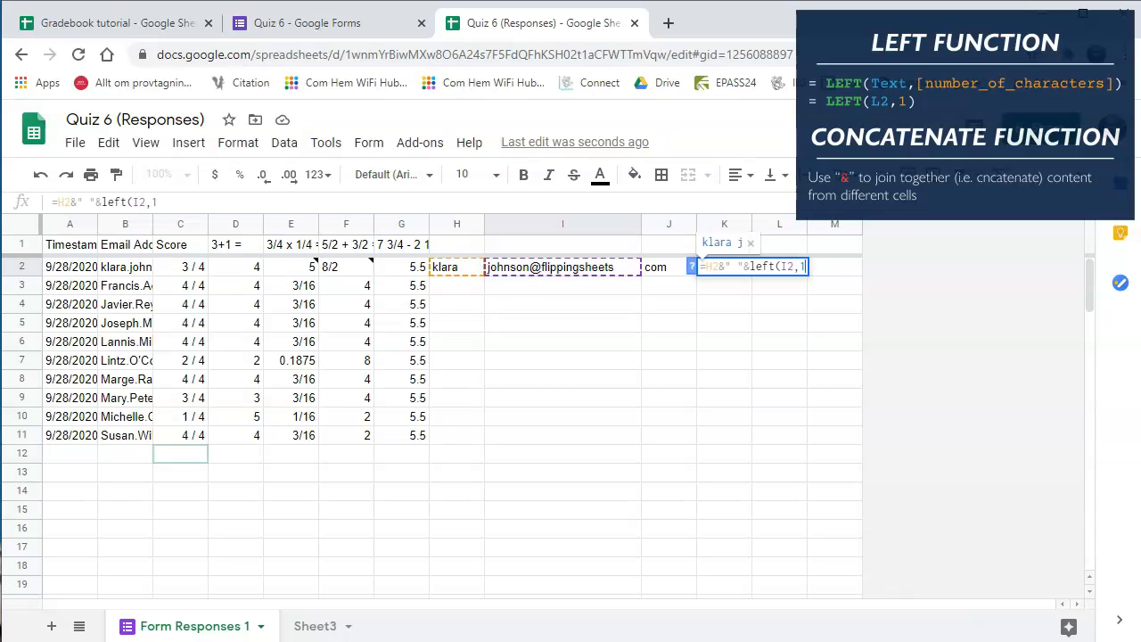
type(")")
key("Return")
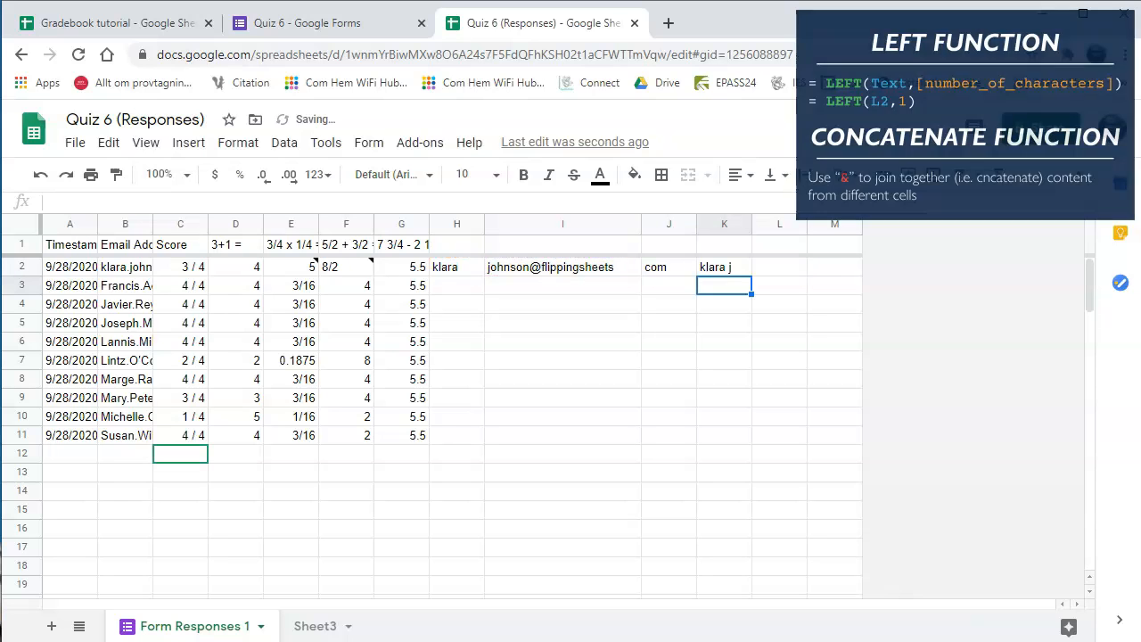
- Fill the formulas in H2:K2 down to row 11 and fit column K's width to its contents
left_click_drag(456, 268, 723, 268)
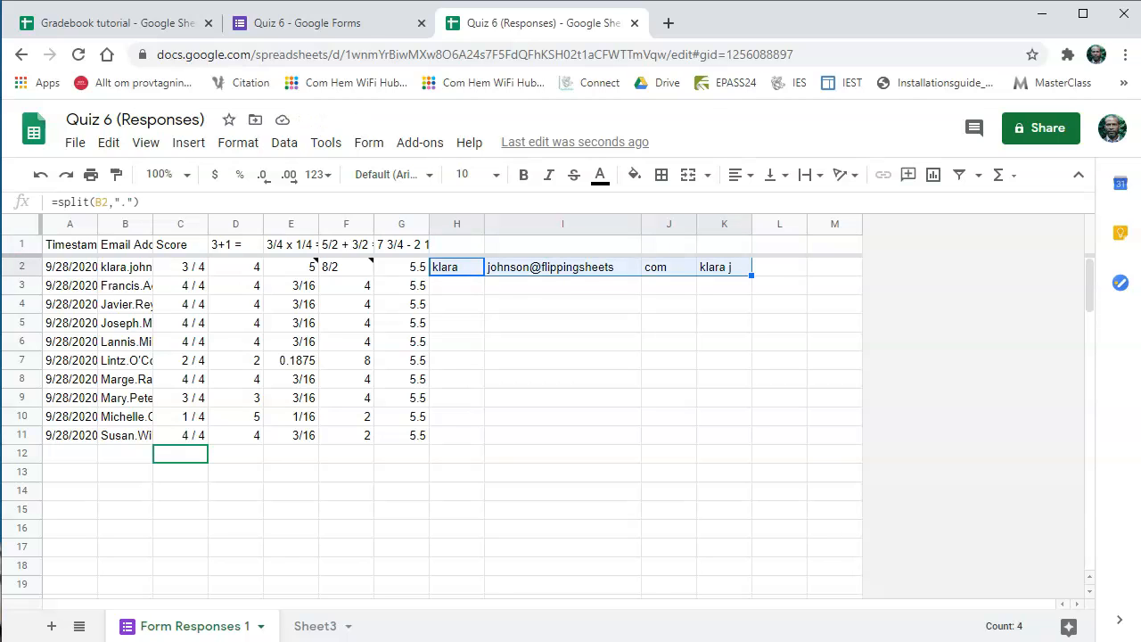
double_click(751, 276)
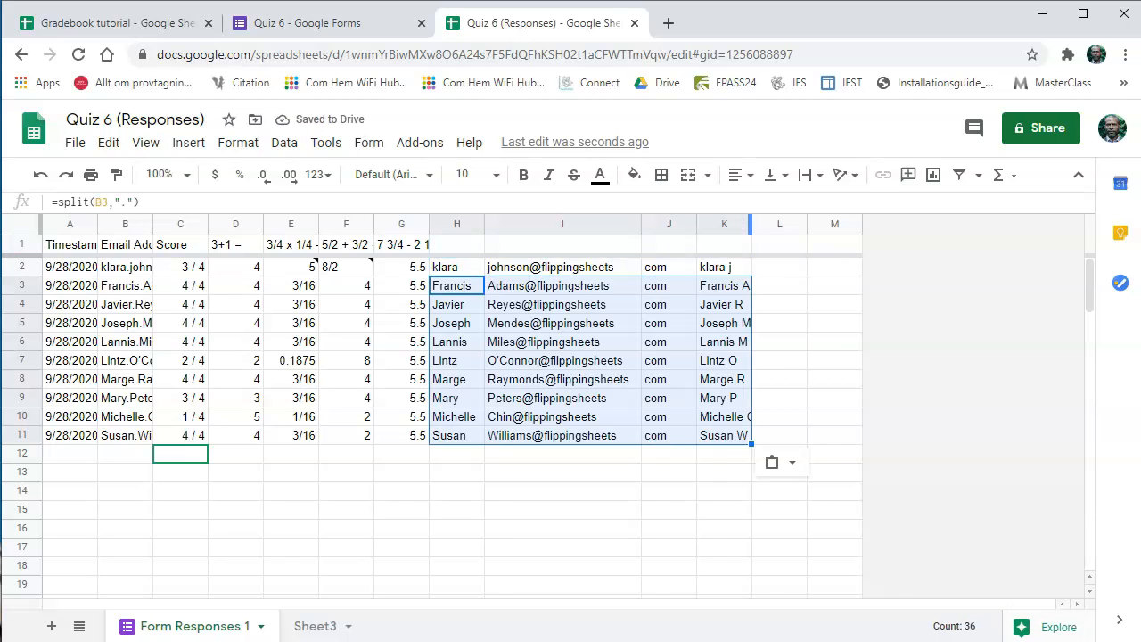
double_click(750, 223)
- Head column K with "Abr Name" in K1
left_click(733, 245)
type("Abr Nam")
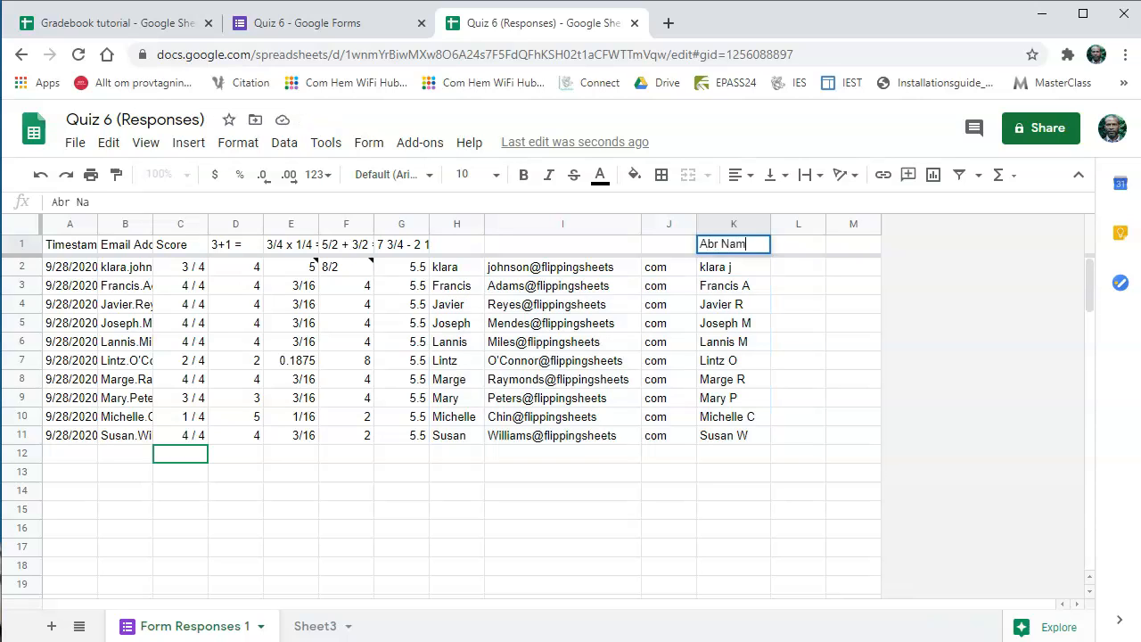
type("e")
key("Return")
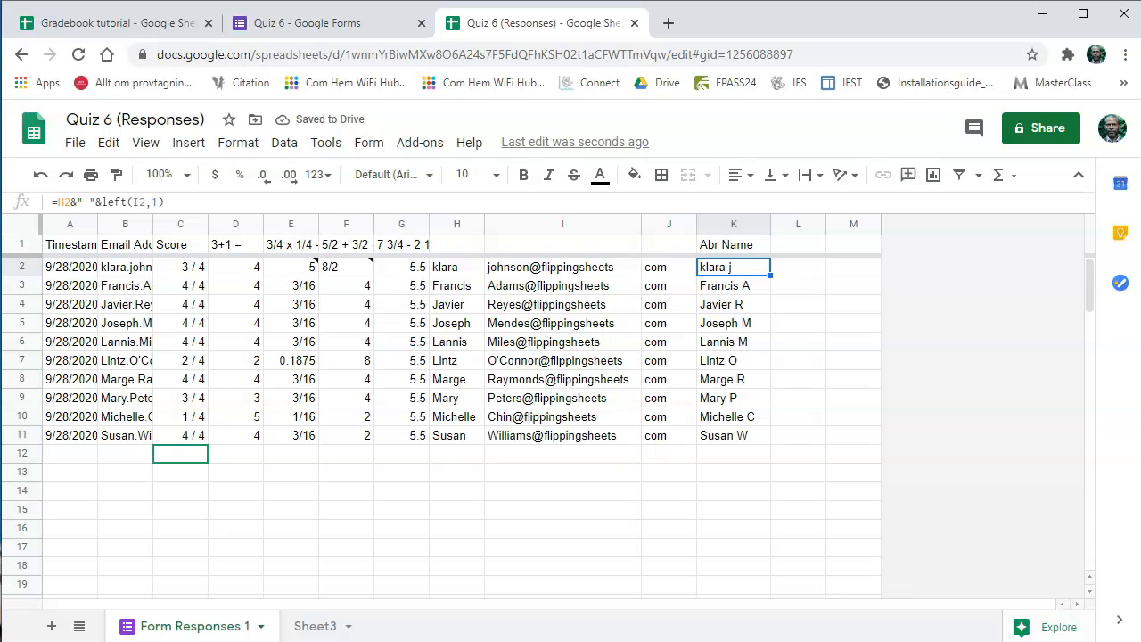
- On Sheet3, enter =B1&" "&left(A1,1) in C1 and fill the formula down to C10
left_click(321, 626)
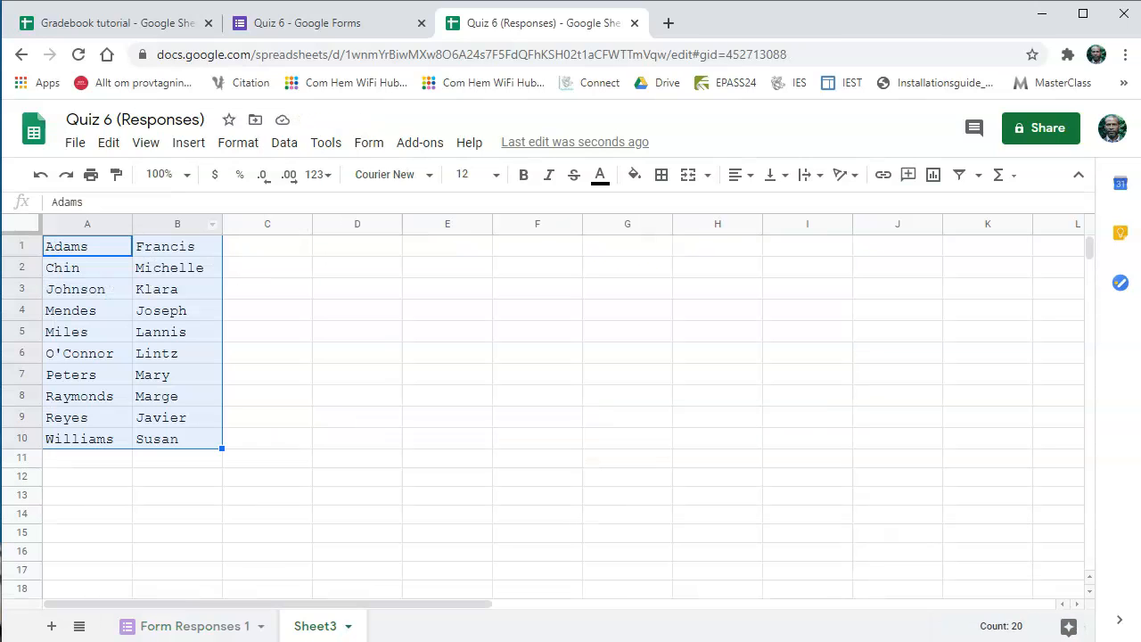
left_click(268, 246)
type("=")
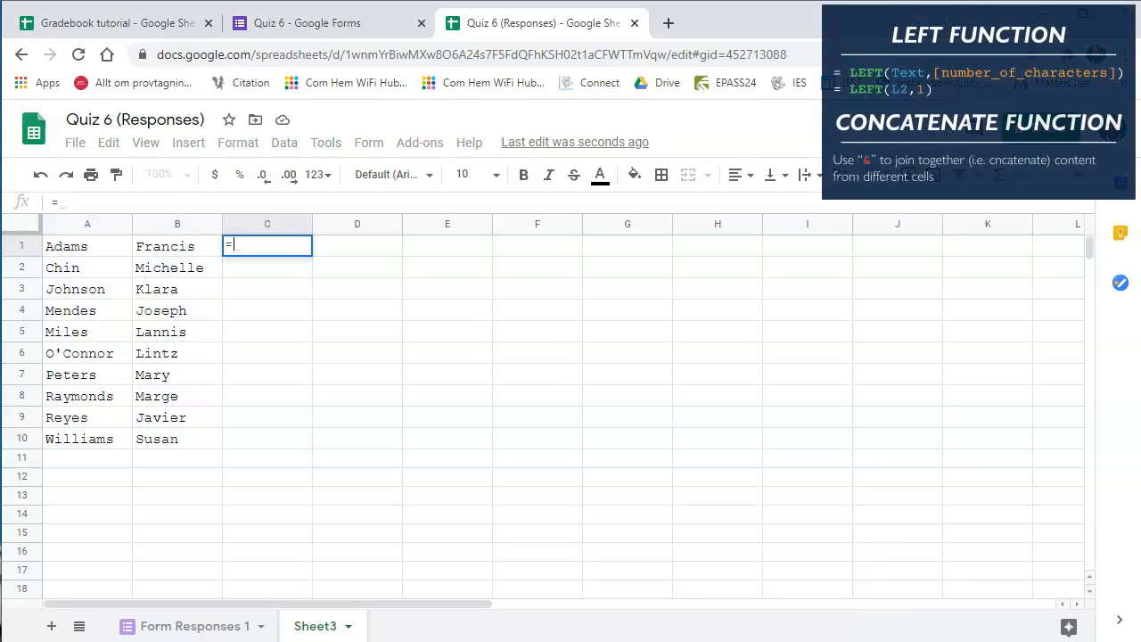
type("B1")
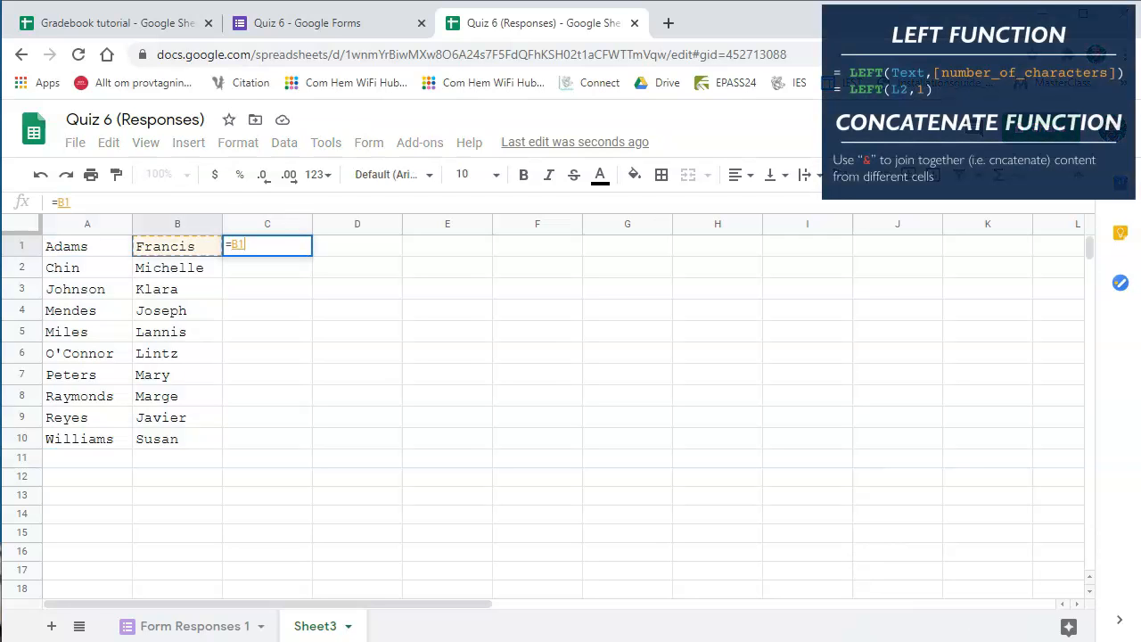
type("&\" \"")
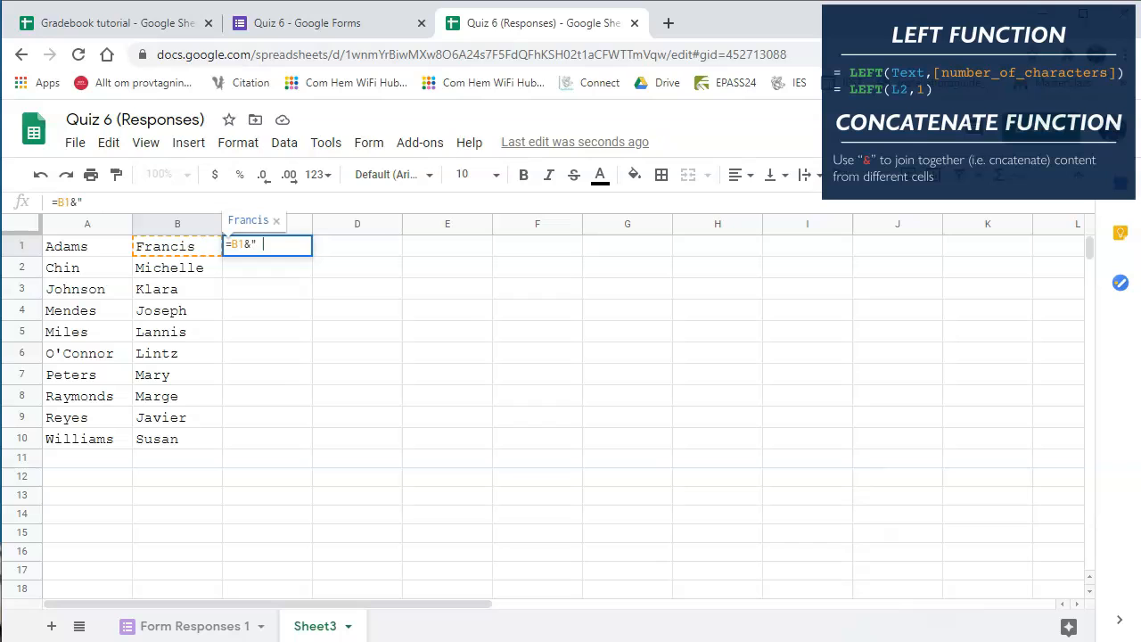
type("&")
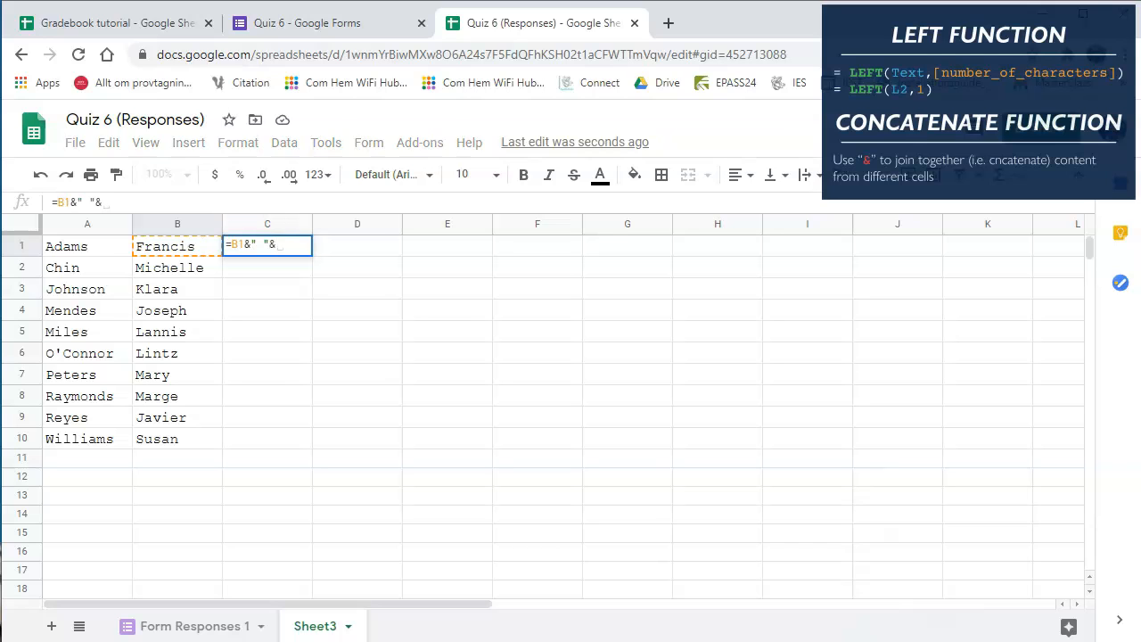
type("left")
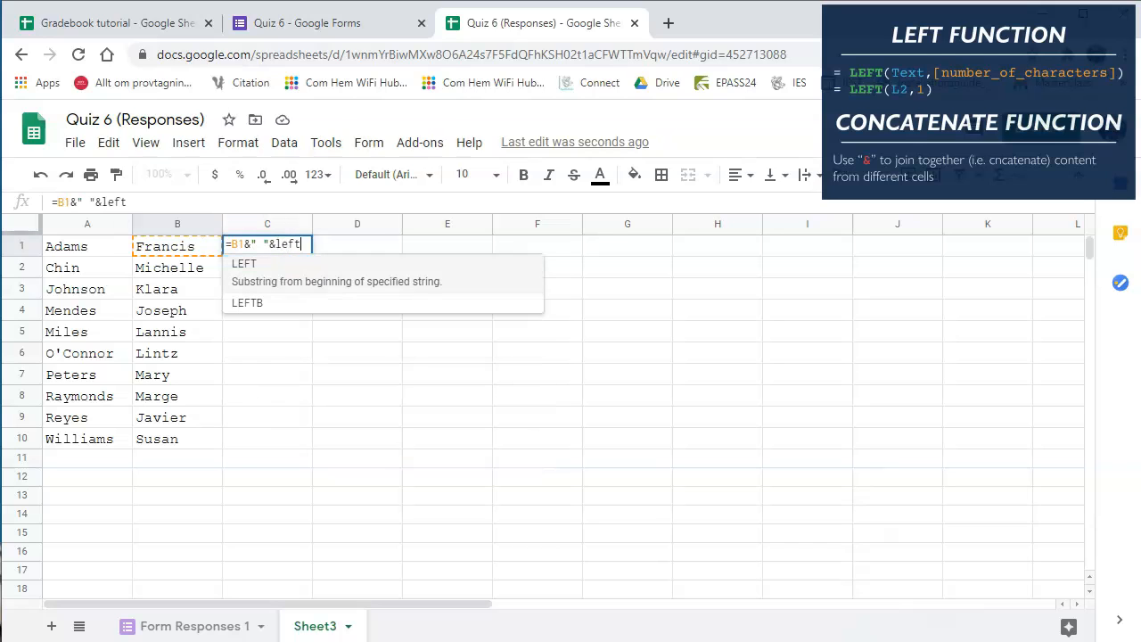
type("(A1")
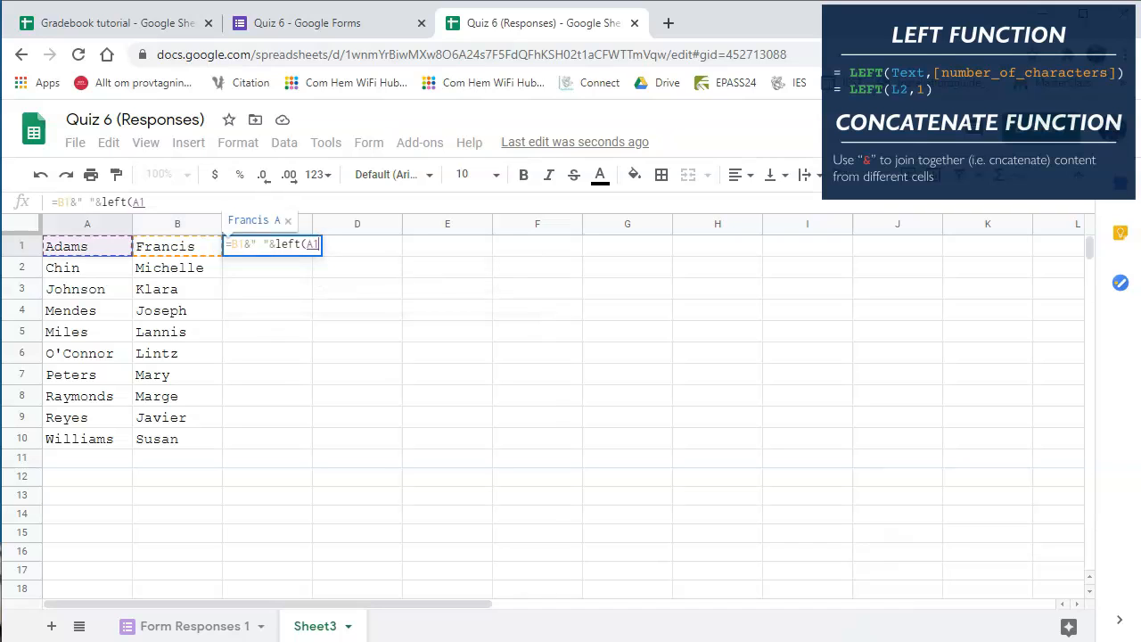
type(",2")
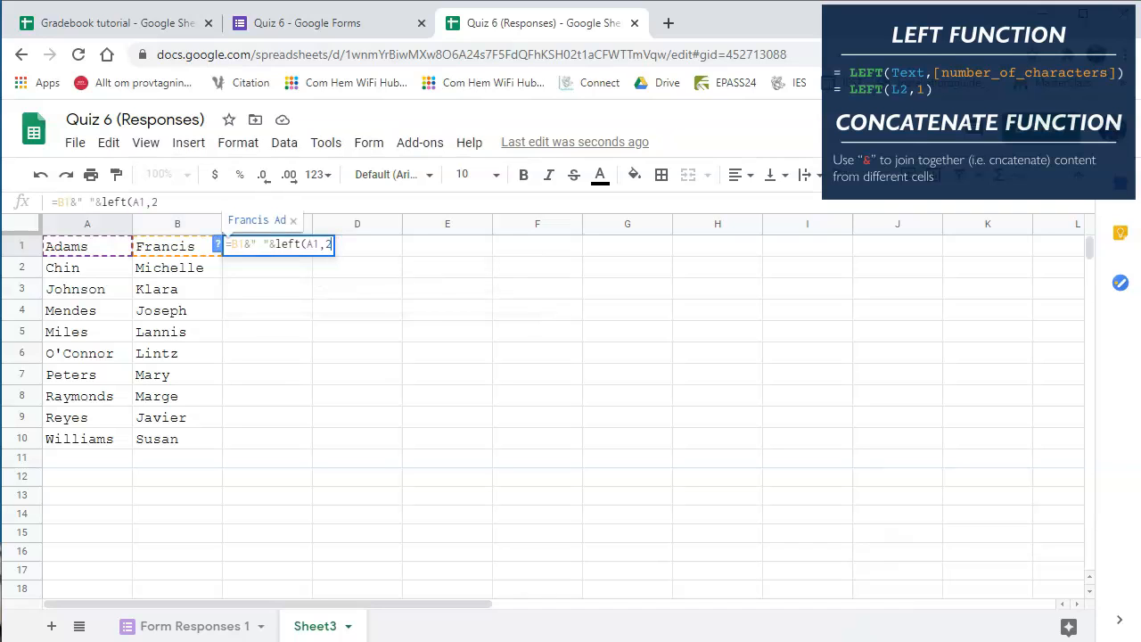
key("BackSpace")
type("1)")
key("Return")
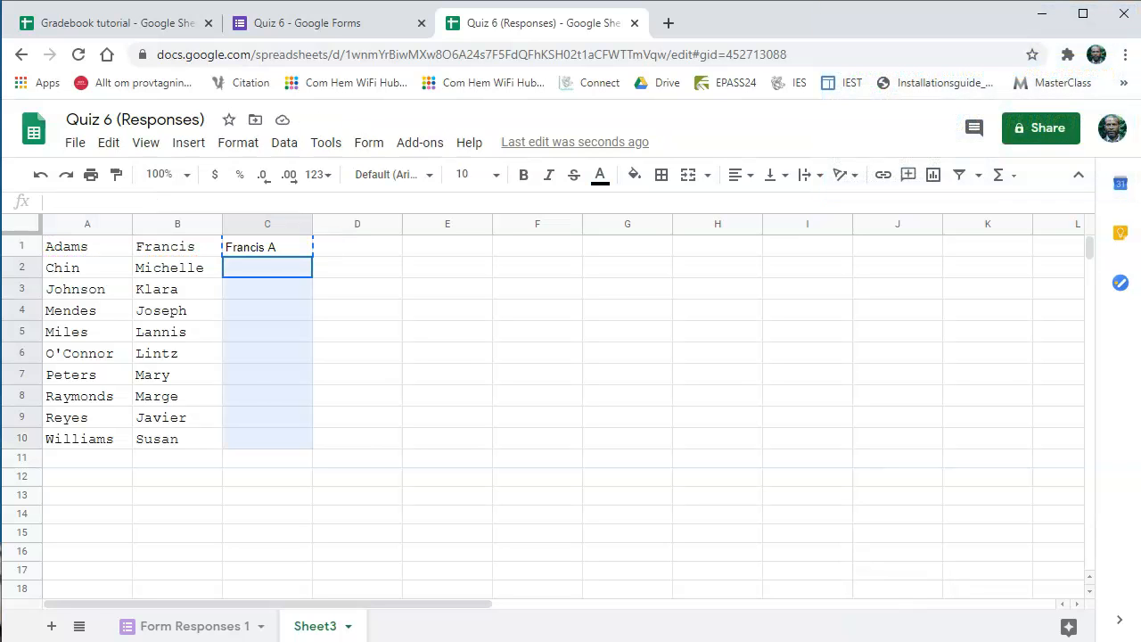
type("Michelle C Klara J Joseph M Lannis M Lintz O Mary P Marge R Javier R Susan W")
left_click(268, 514)
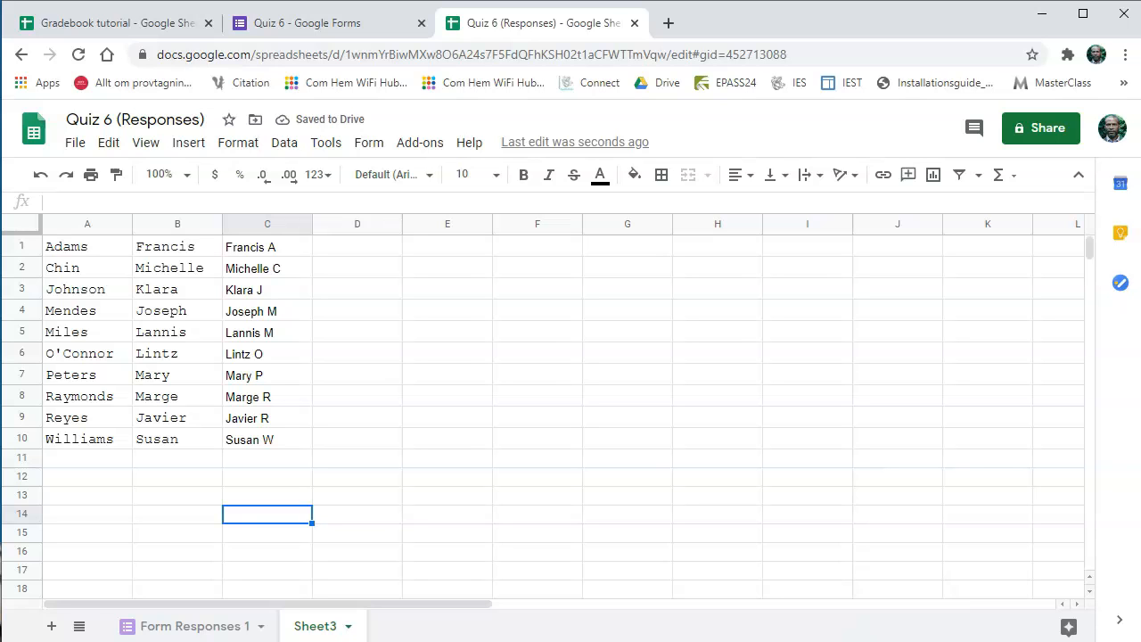
- On Form Responses 1, enter =C2 in L2, fill it down to L11, and head column L with "Score"
left_click(194, 627)
left_click(316, 626)
left_click(194, 627)
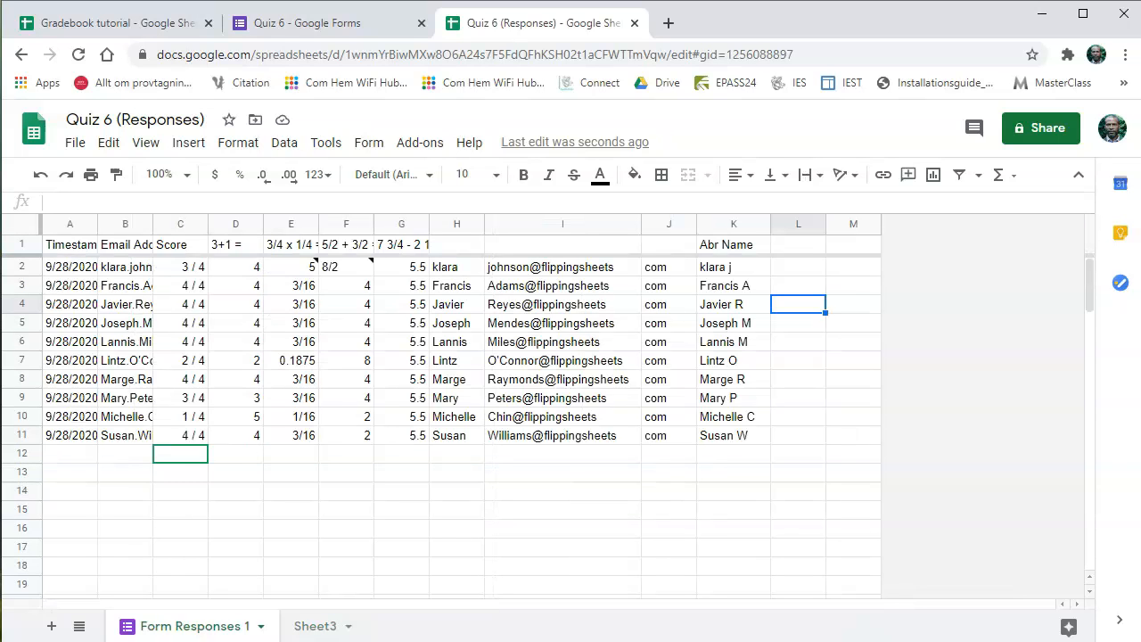
left_click(798, 266)
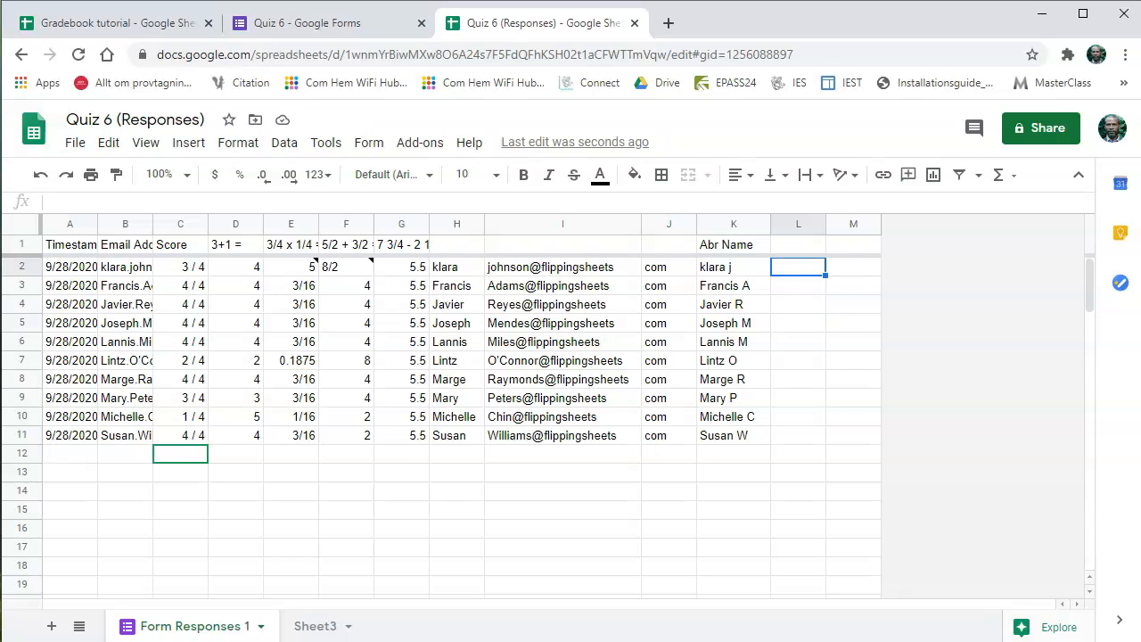
type("=")
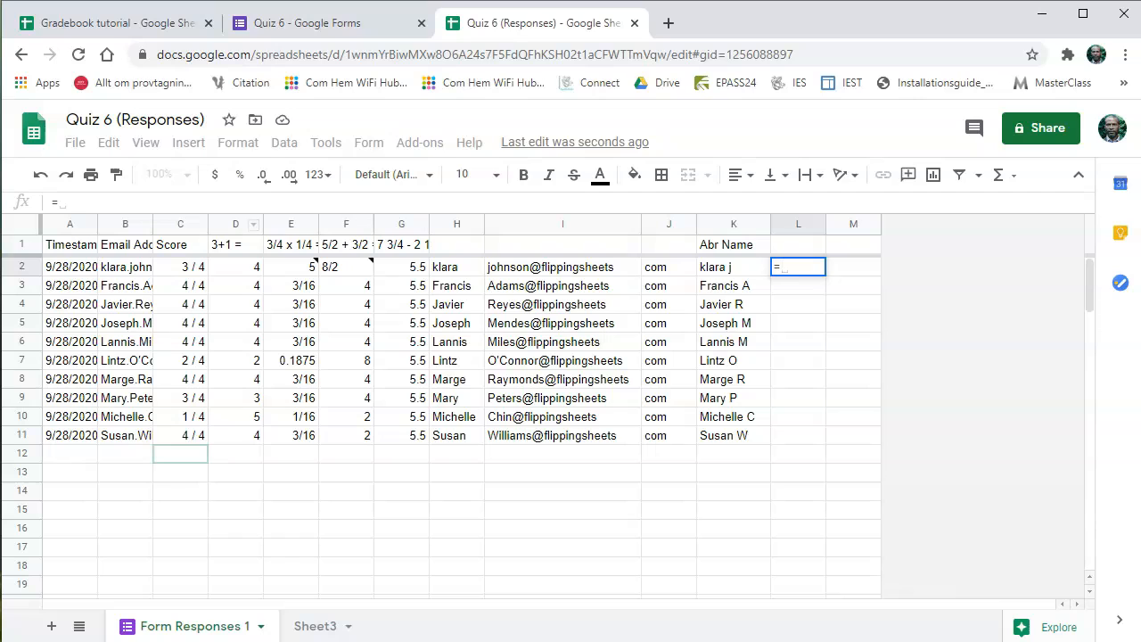
left_click(181, 266)
key("Return")
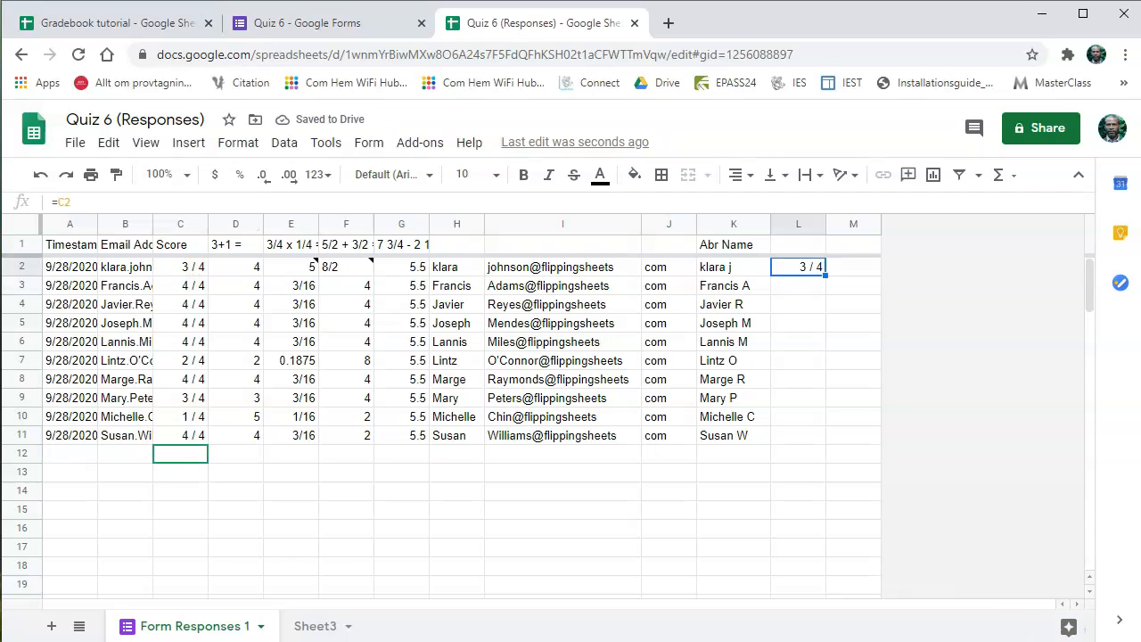
left_click_drag(798, 286, 798, 435)
type("4 / 4 4 / 4 4 / 4 4 / 4 2 / 4 4 / 4 3 / 4 1 / 4 4 / 4")
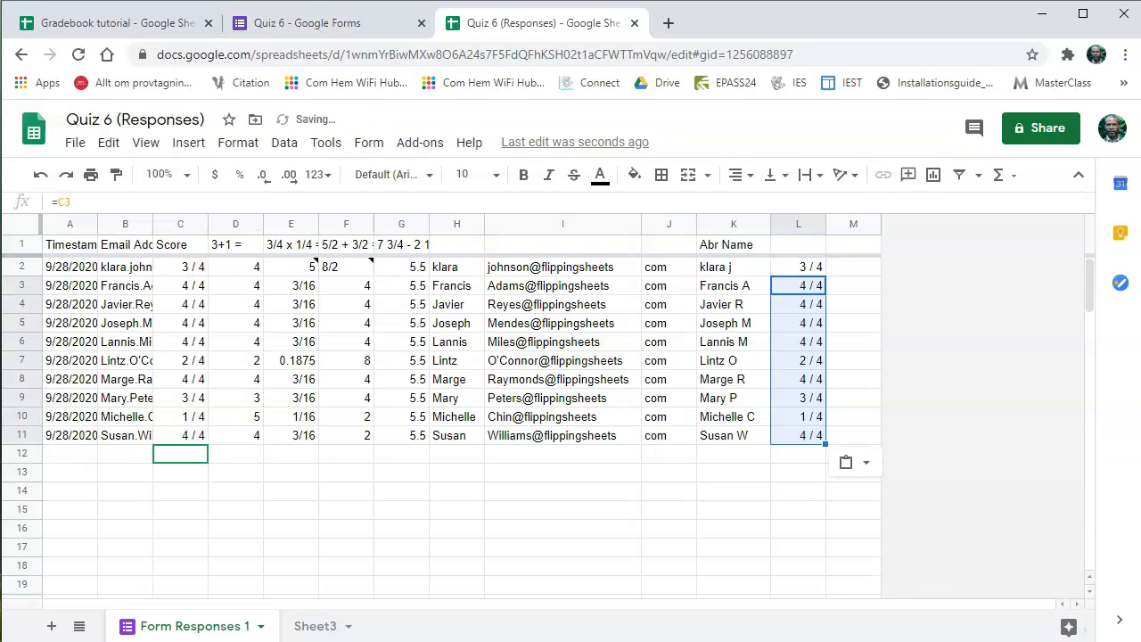
left_click(798, 244)
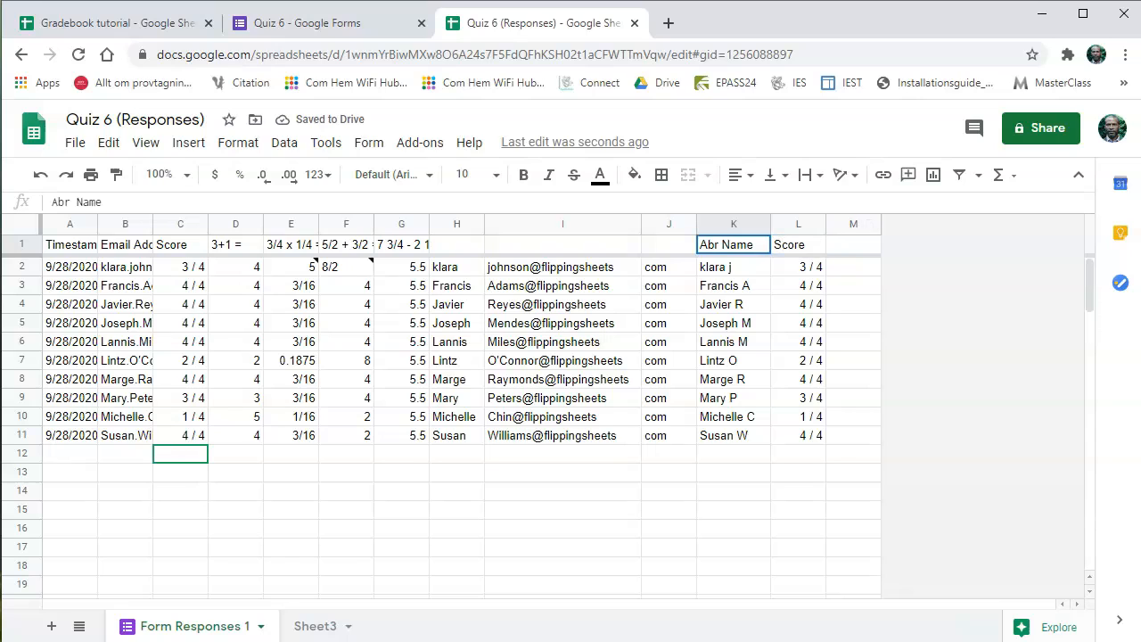
- Define the abbreviated names and scores in K1:L11 as a named range called match
left_click_drag(734, 245, 798, 435)
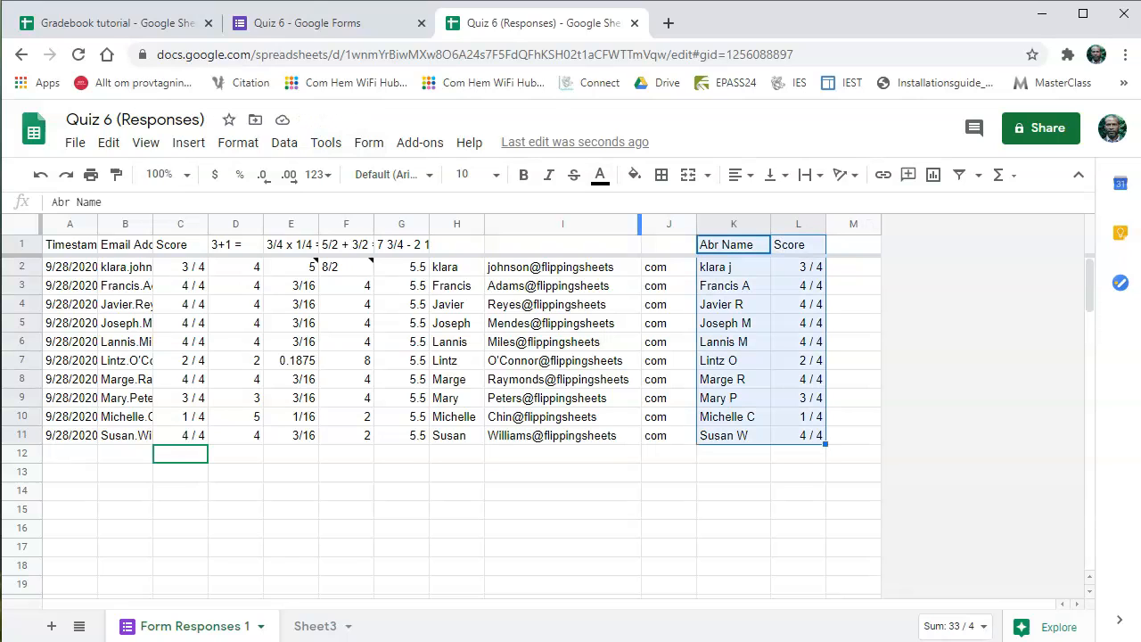
left_click(285, 143)
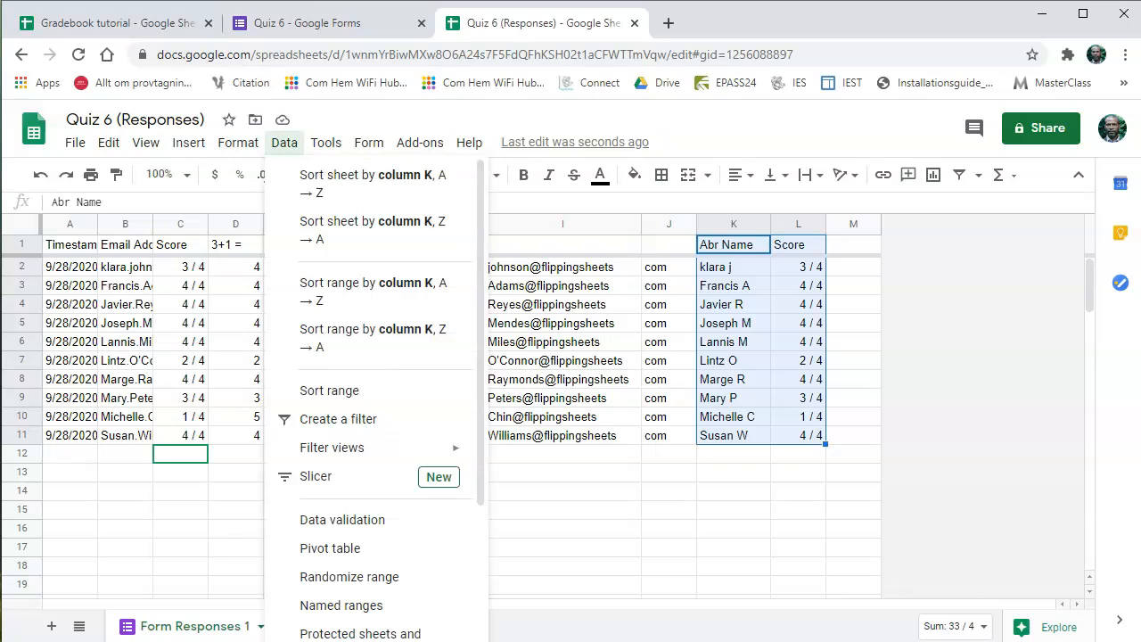
left_click(341, 606)
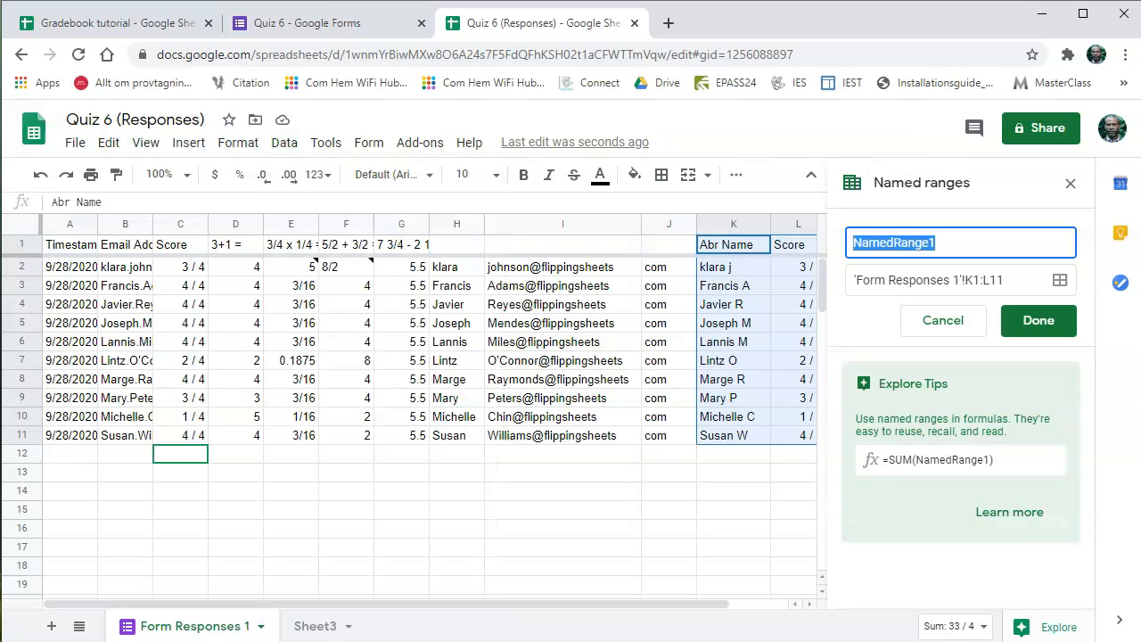
type("mathc")
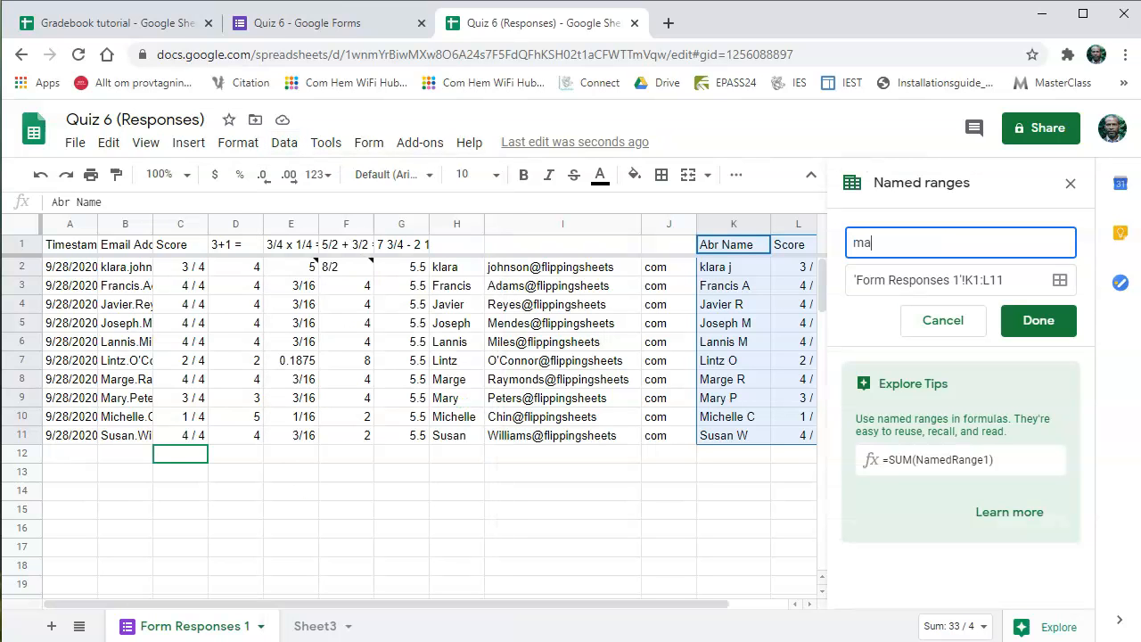
key("BackSpace")
key("BackSpace")
type("ch")
left_click(1038, 321)
- Insert a row above row 1 on Sheet3 and enter the headers "Abr name" in C1 and "raw score" in D1
left_click(314, 626)
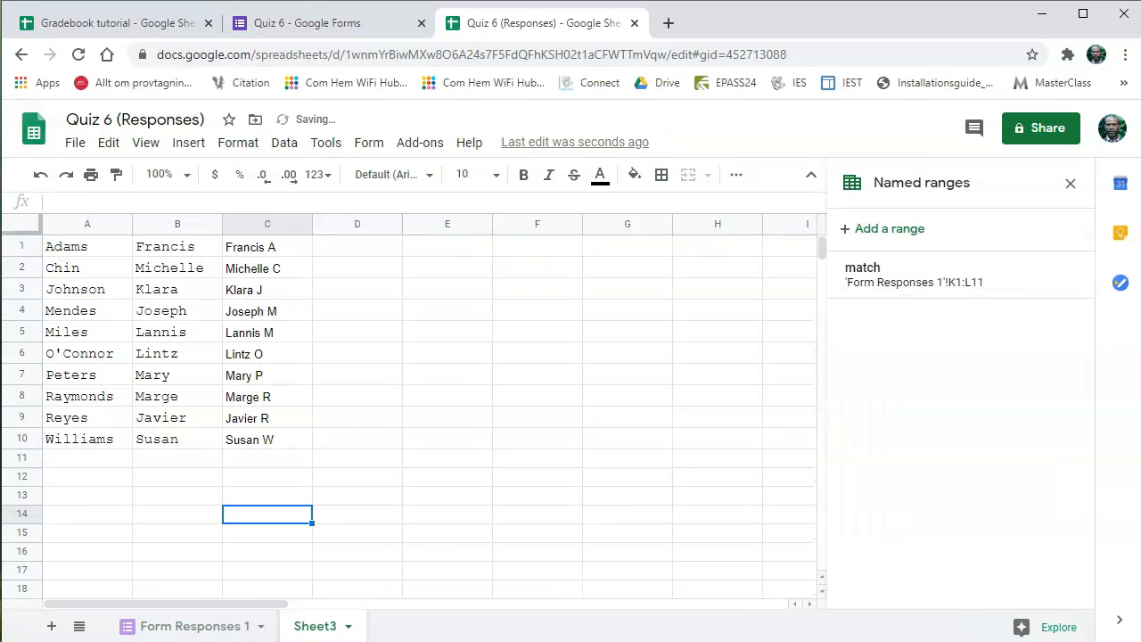
left_click(356, 267)
left_click(22, 246)
right_click(22, 246)
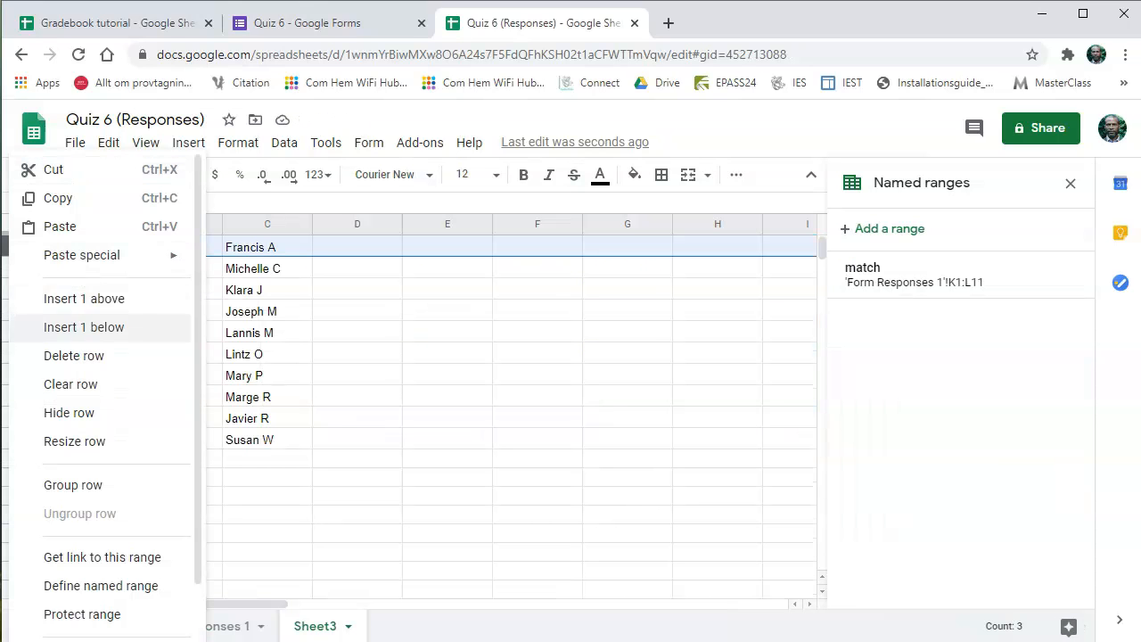
left_click(89, 292)
type("Abr name")
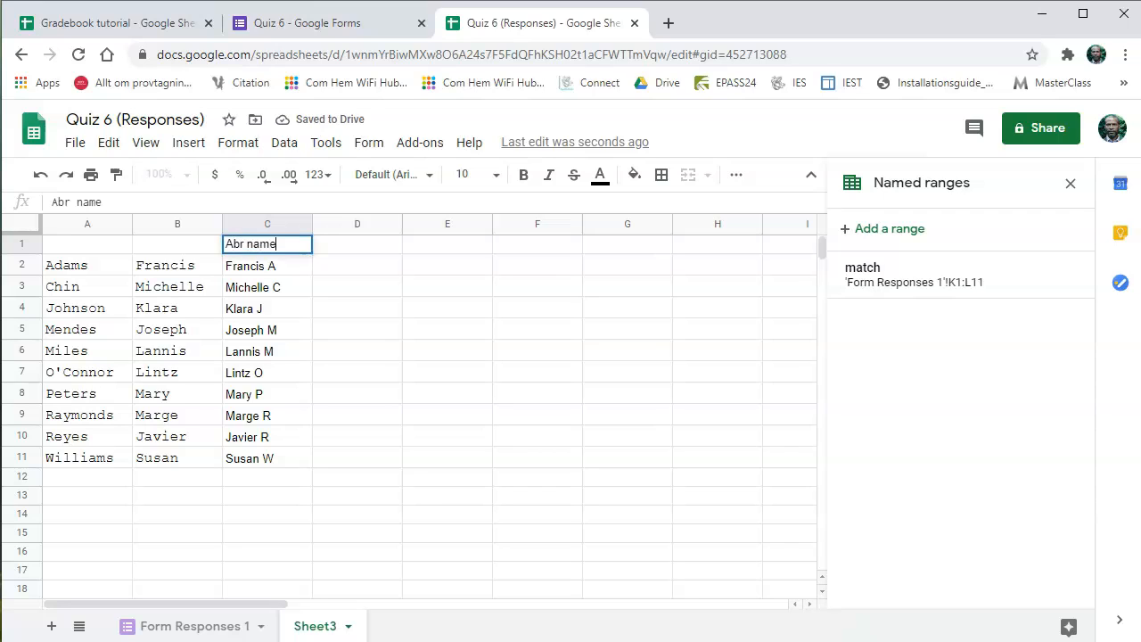
key("Tab")
type("raw score")
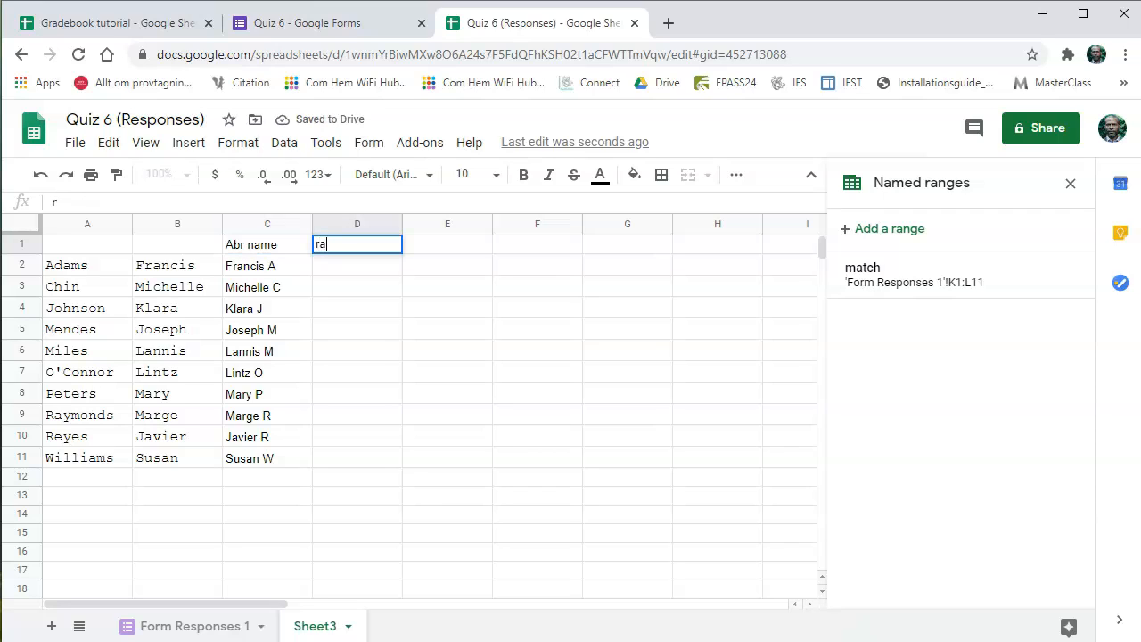
key("Return")
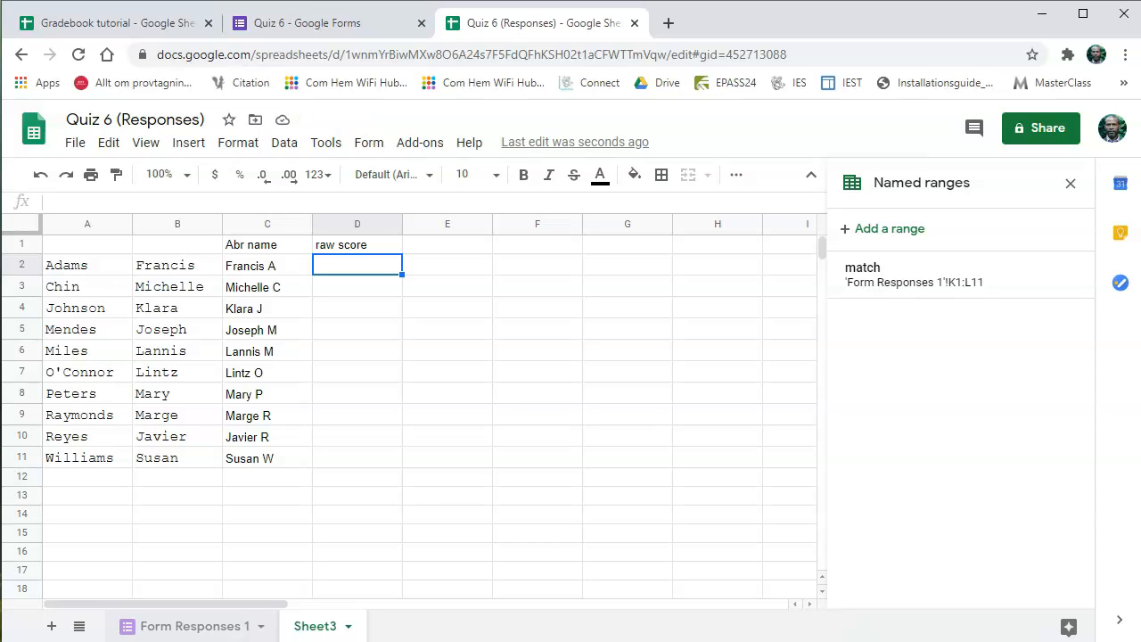
- Look up the first student's raw score with =vlookup(C2,match,2) in D2 and fill the formula down to D11
type("Vlook")
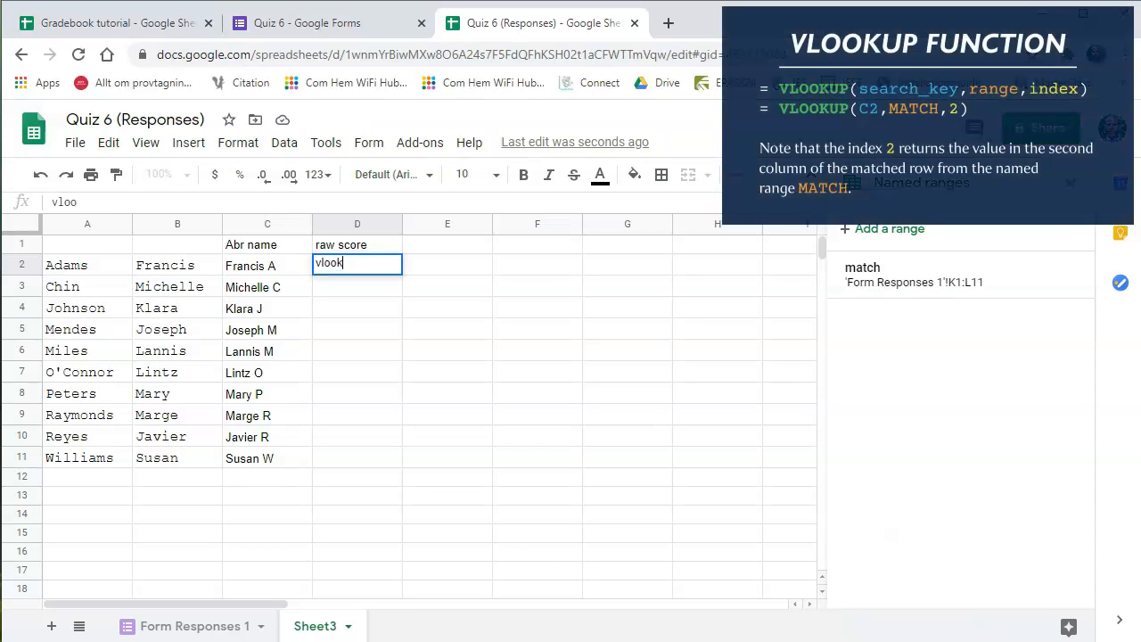
type("up(")
type("=")
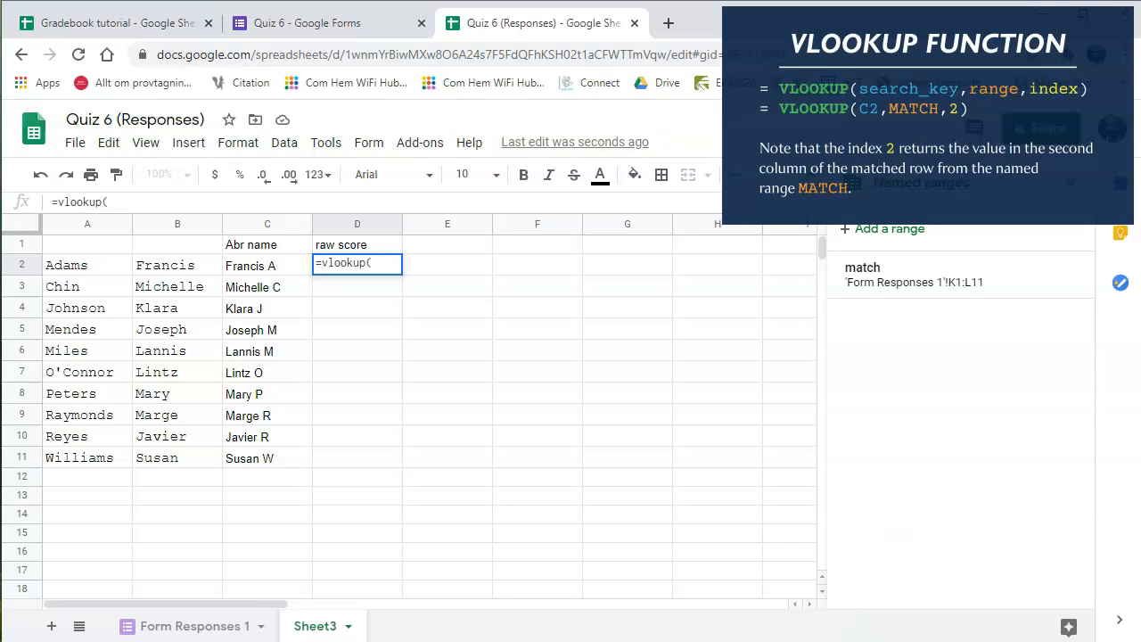
type("C2,")
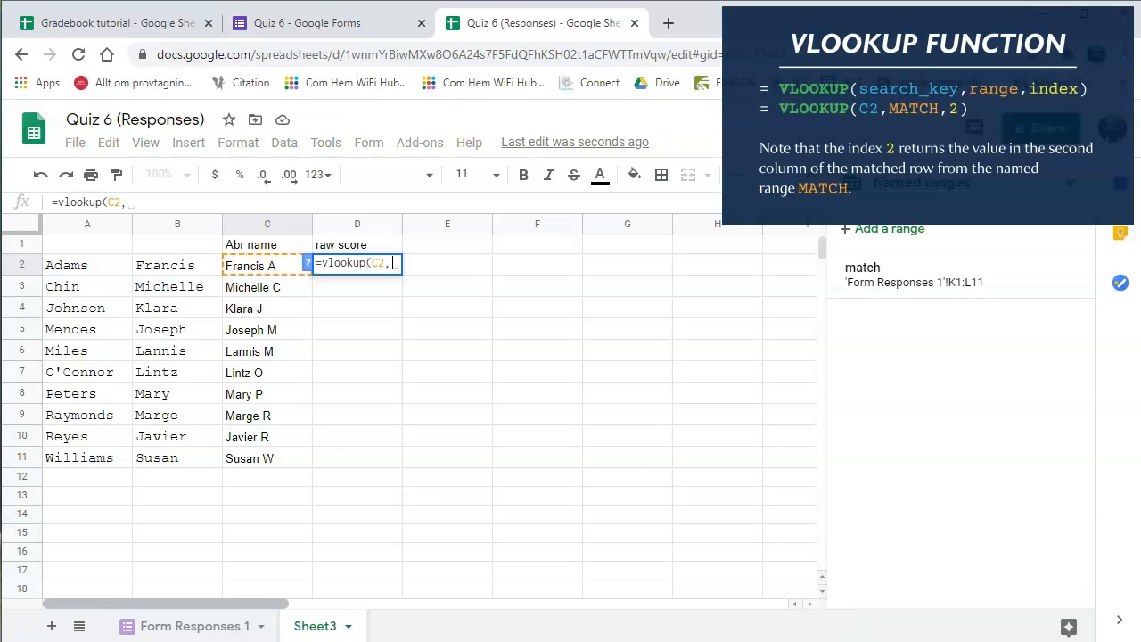
type("match")
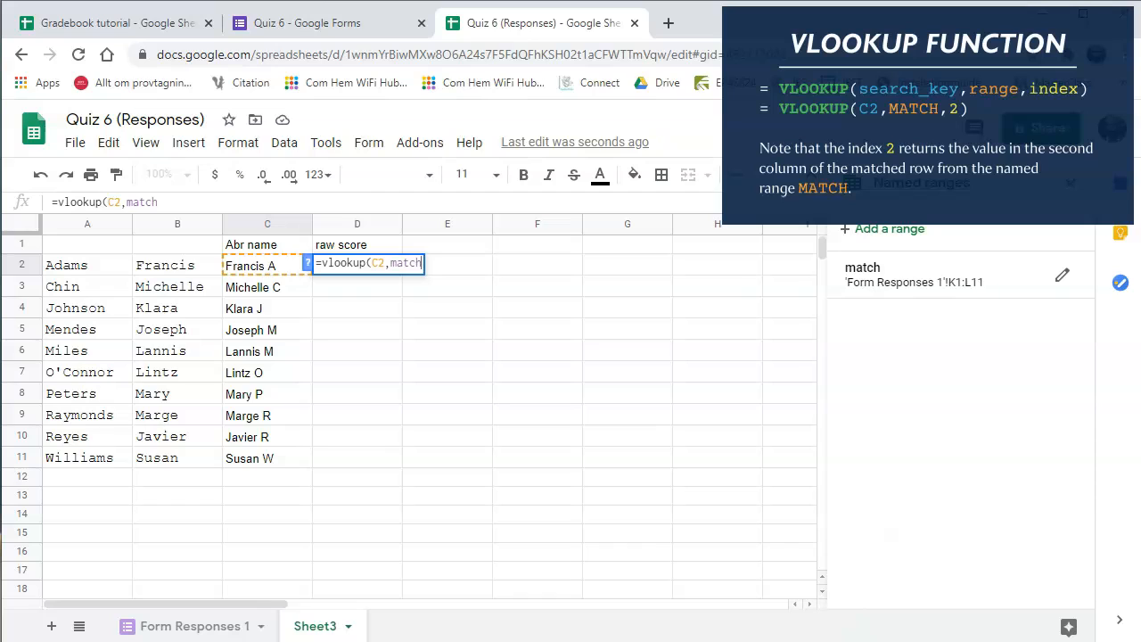
type(",")
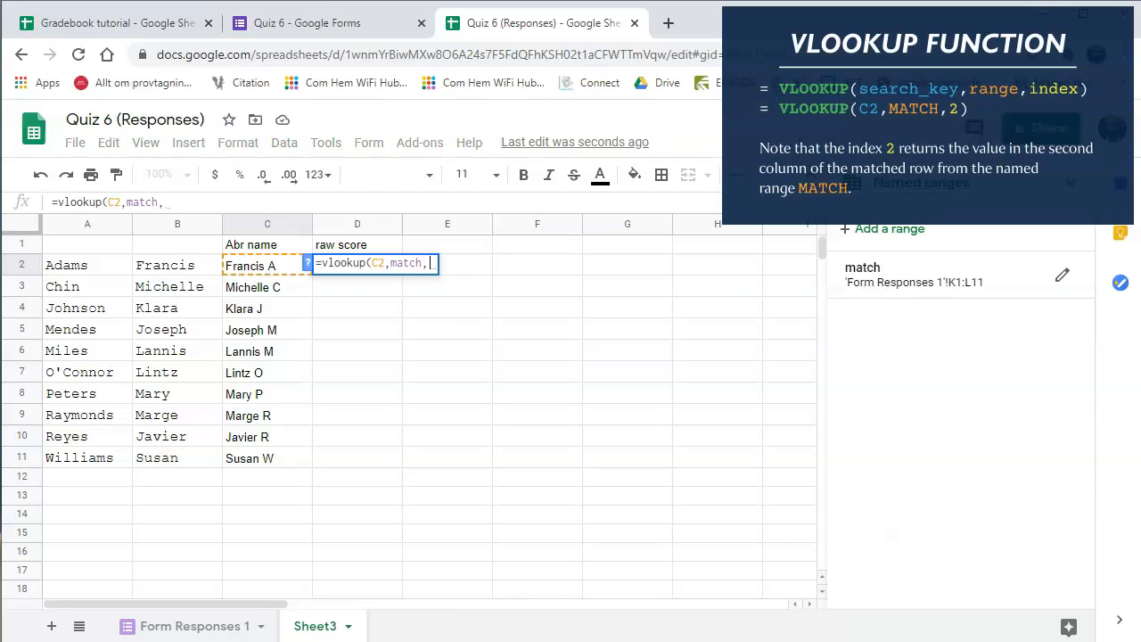
type("2")
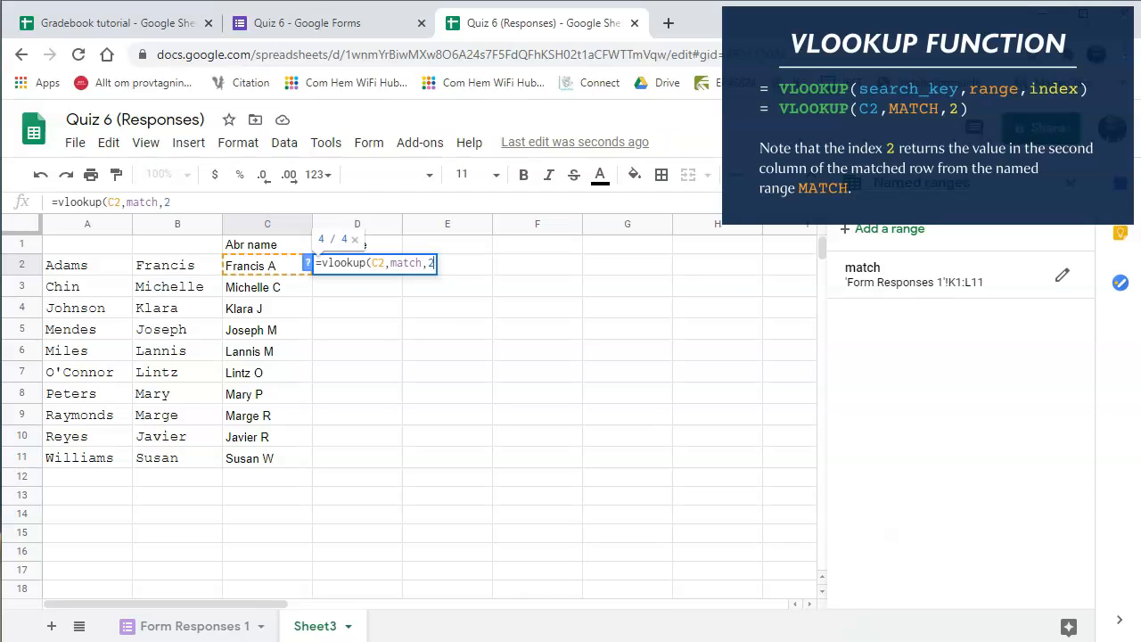
key("Return")
left_click(357, 266)
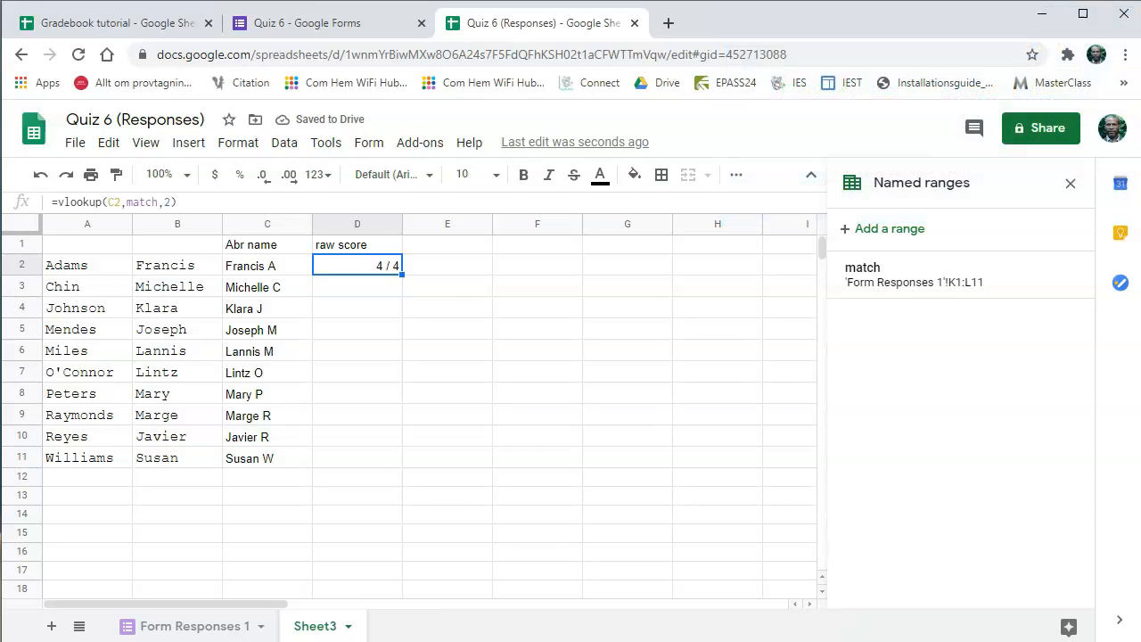
double_click(402, 274)
left_click(448, 551)
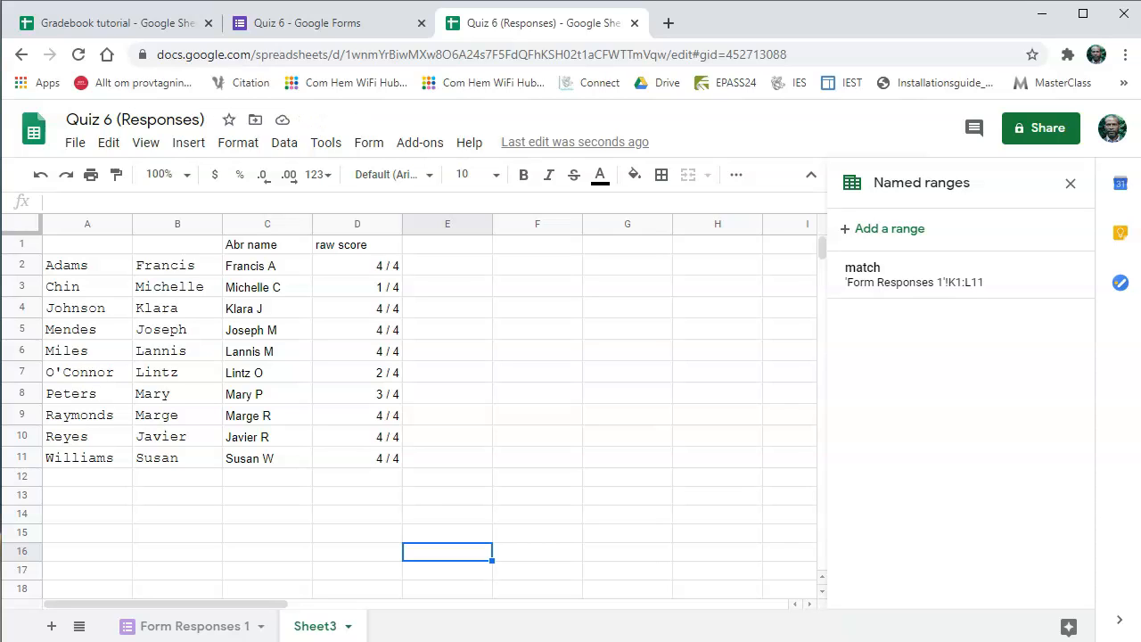
left_click(205, 626)
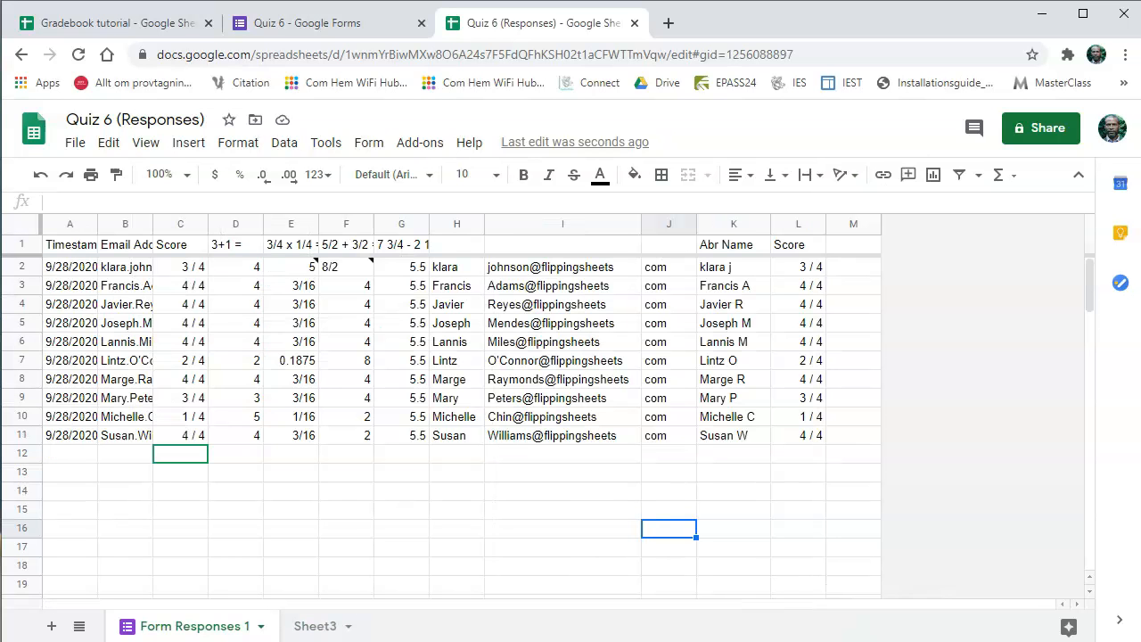
left_click(315, 626)
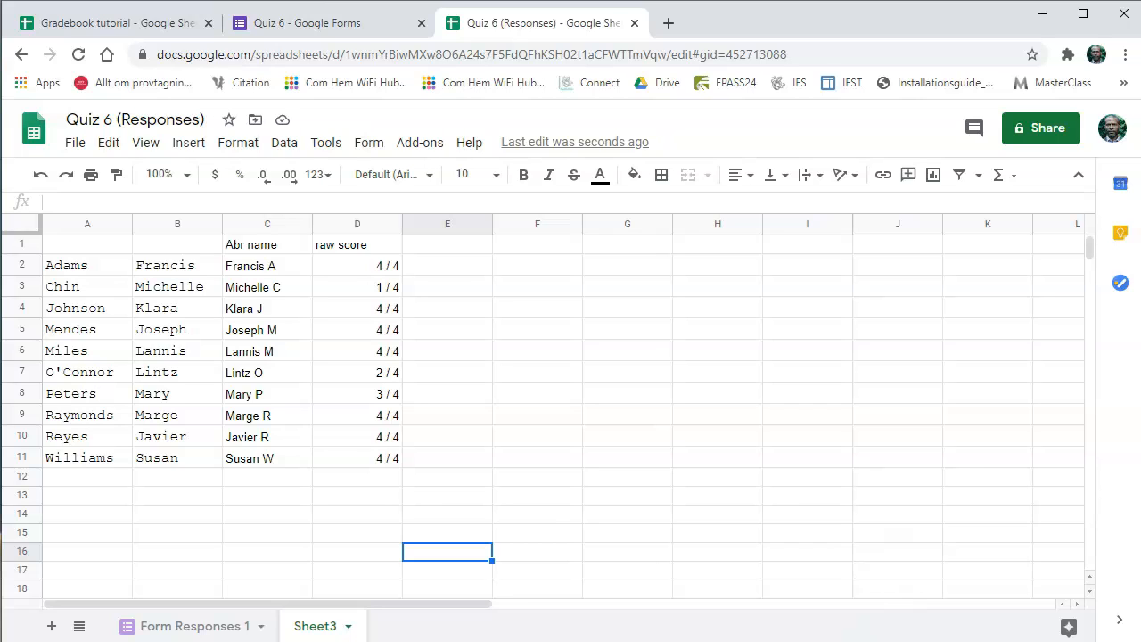
- Rename Sheet3 as Q6 and enter the header "Adj score" in E1
double_click(314, 626)
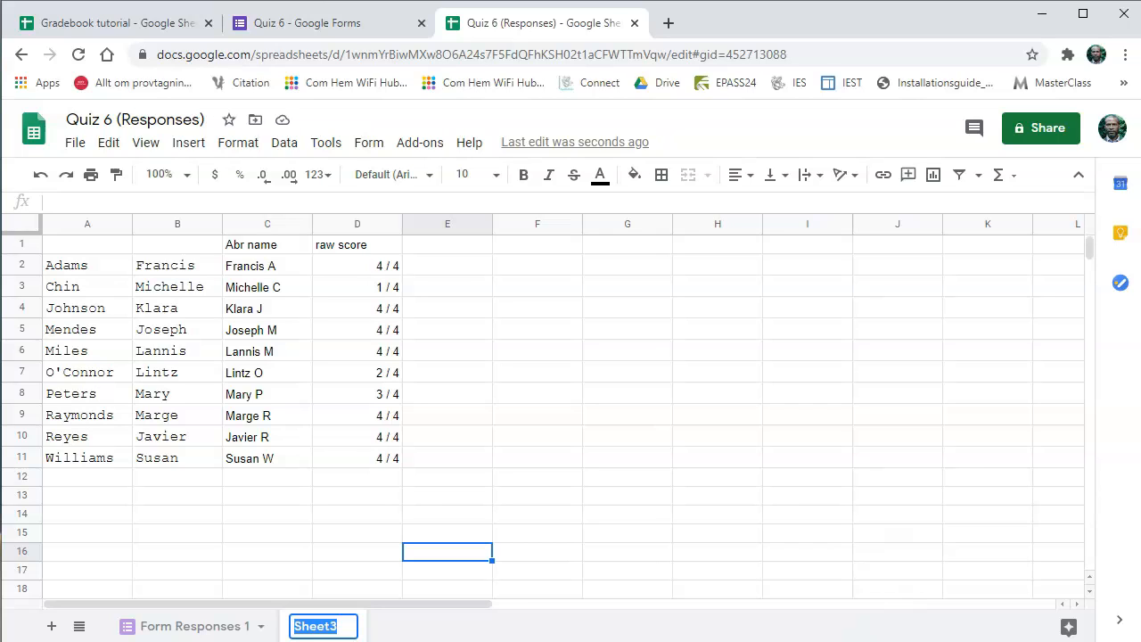
type("Q6")
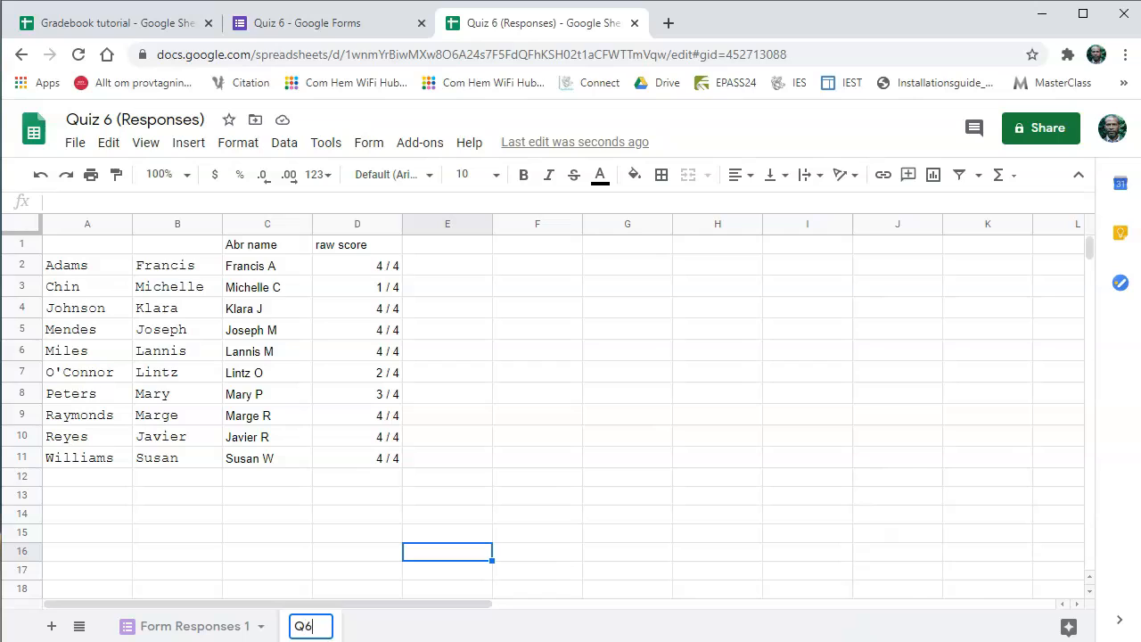
key("Return")
type("Adj score")
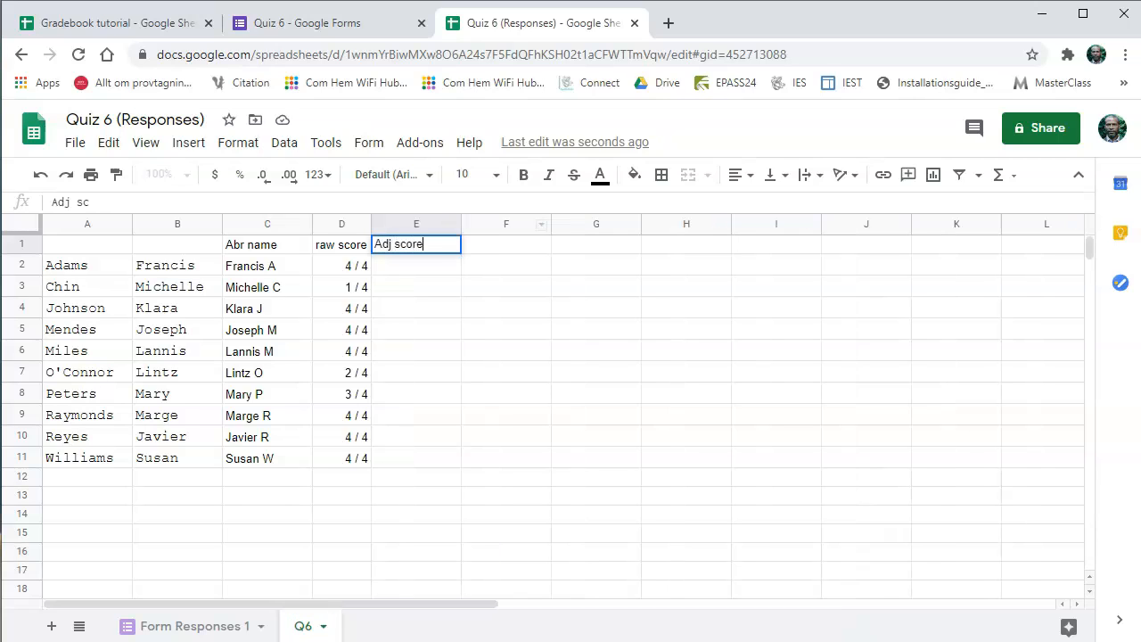
key("Return")
- Calculate the first student's adjusted score in E2 with the formula =D2*5
type("=")
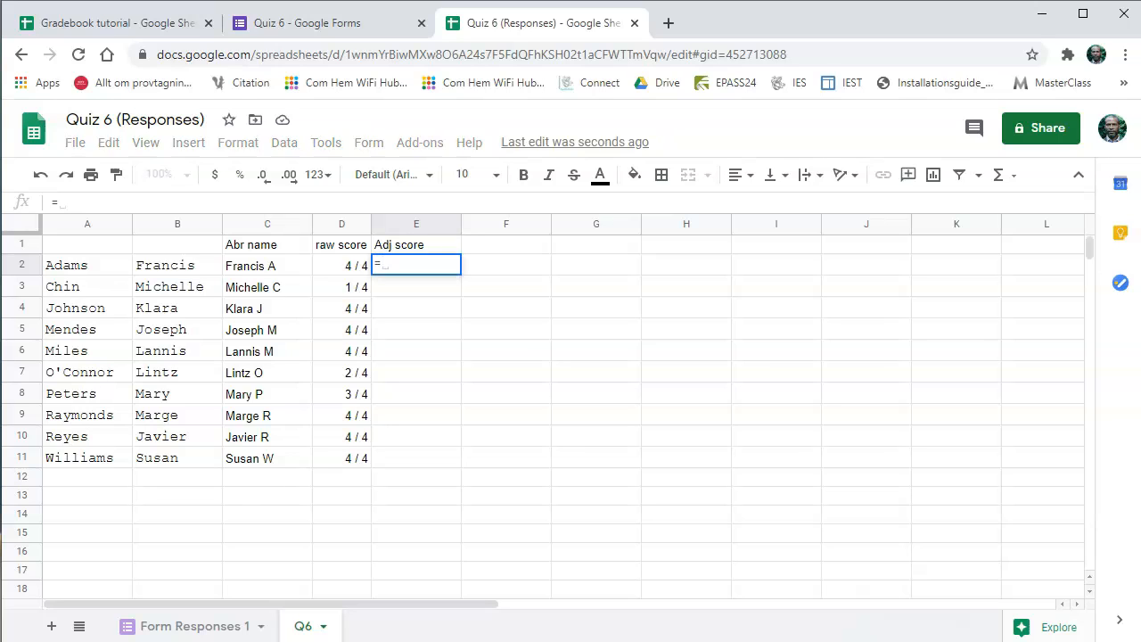
type("D2*20")
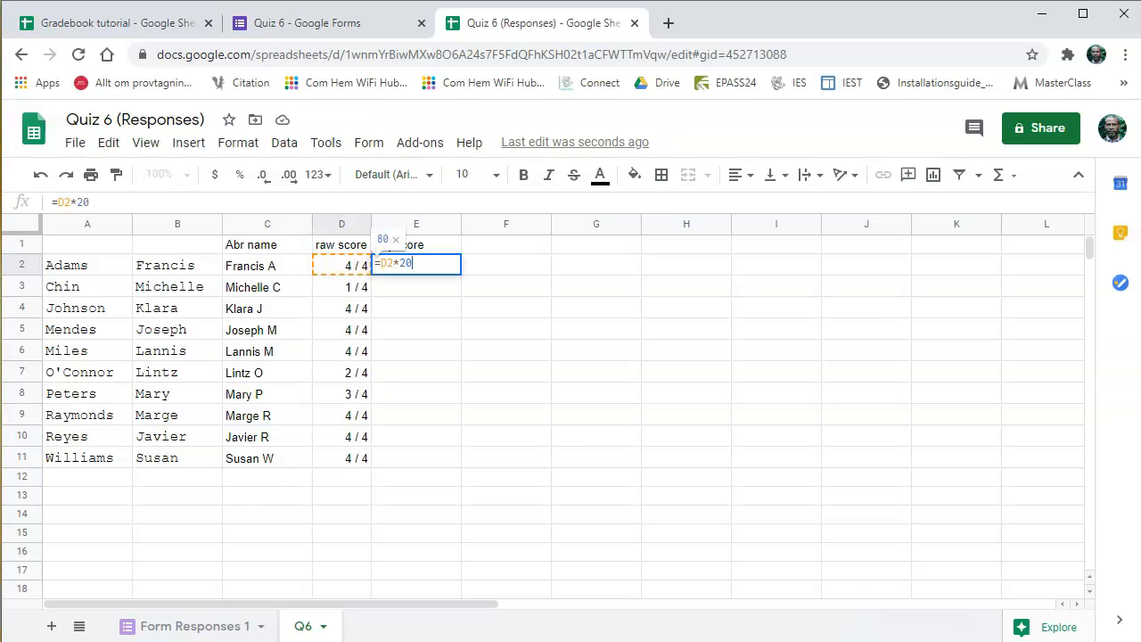
key("ctrl+Return")
key("Return")
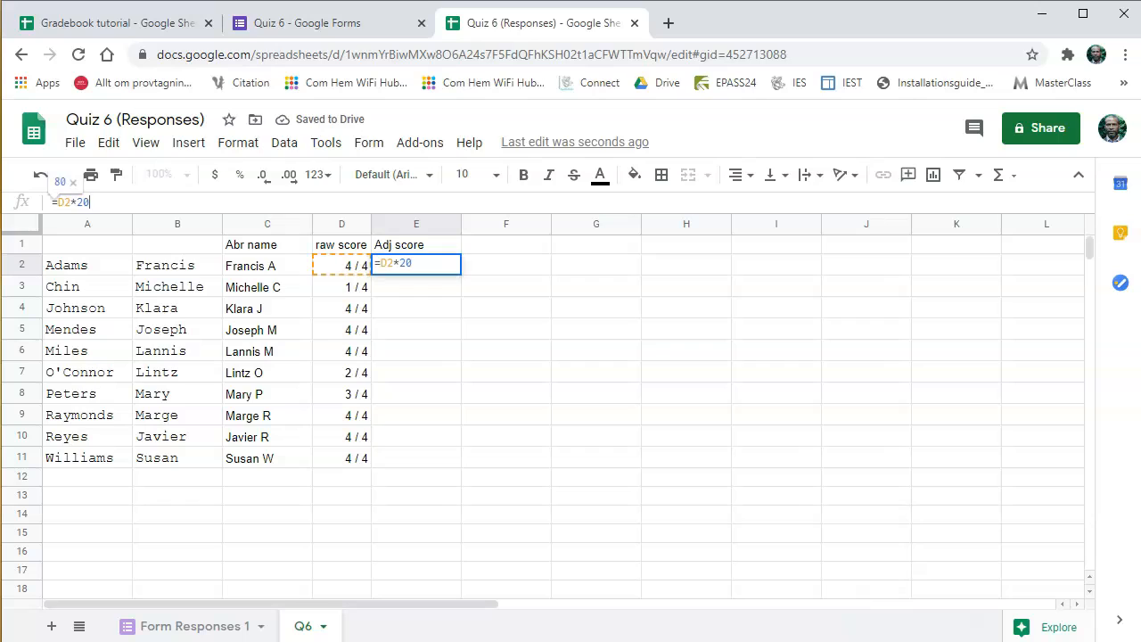
key("BackSpace")
key("BackSpace")
type("5")
key("Return")
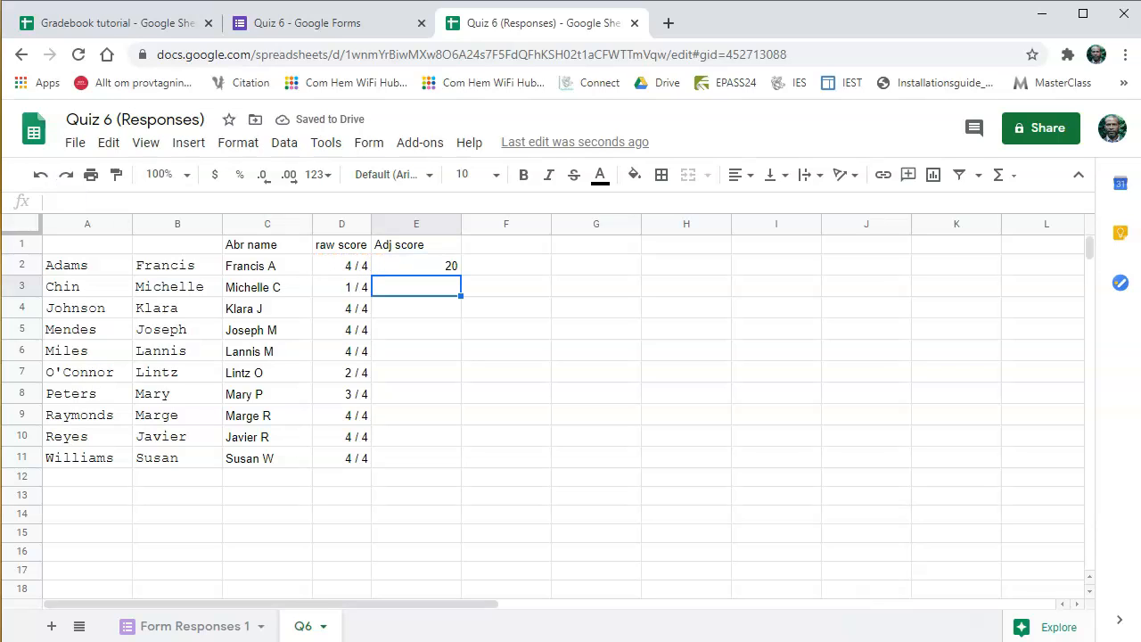
- Copy the adjusted score formula from E2 to E3:E11 and fit column E to its contents
left_click(416, 266)
key("ctrl+c")
left_click_drag(416, 287, 416, 458)
key("ctrl+v")
left_click(416, 552)
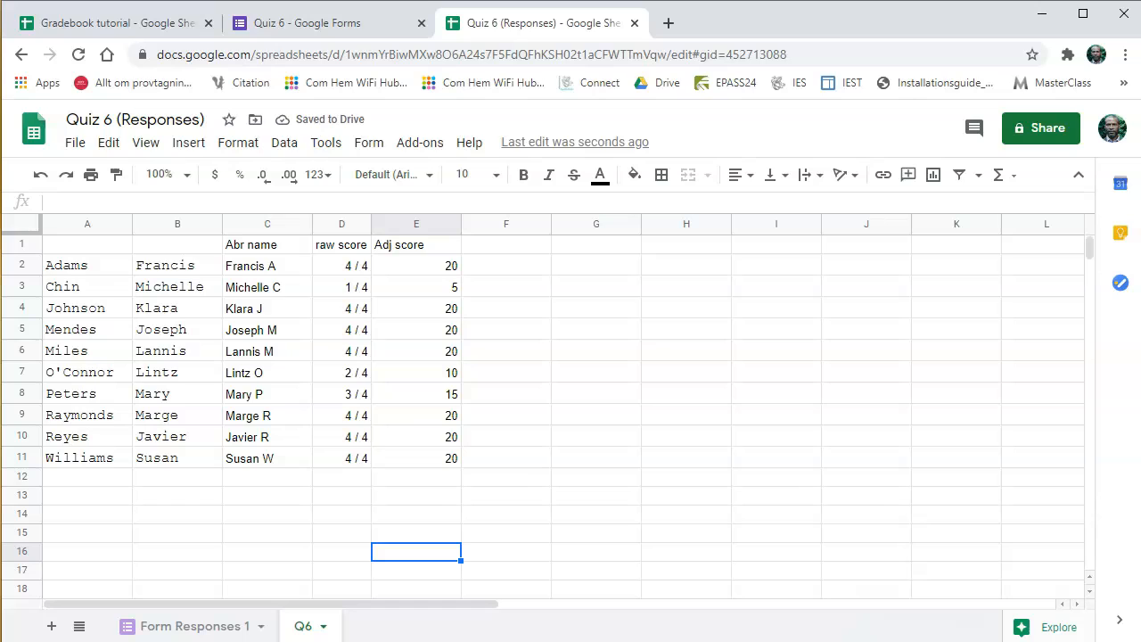
double_click(461, 223)
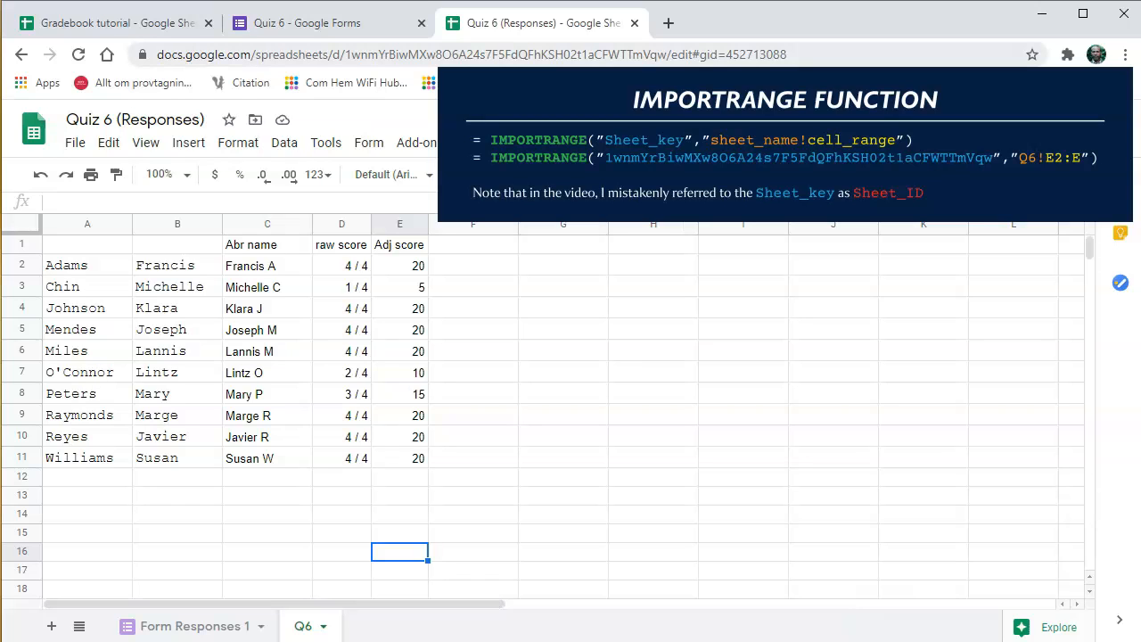
- Copy the spreadsheet key from the web address of the Quiz 6 (Responses) spreadsheet
left_click(570, 55)
left_click(389, 55)
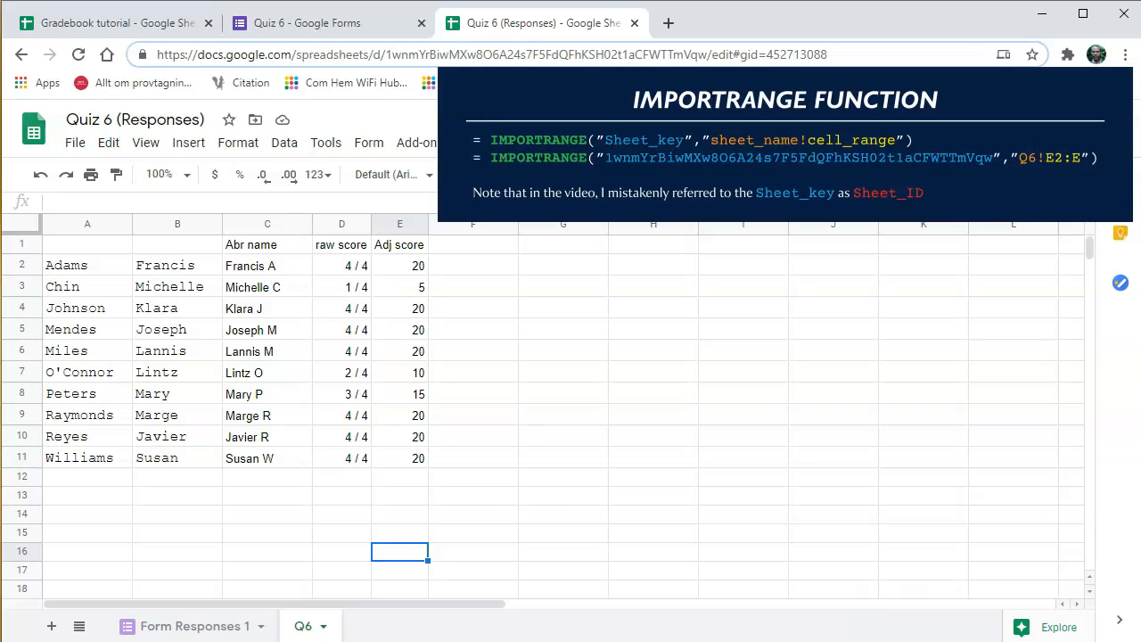
left_click_drag(386, 55, 708, 54)
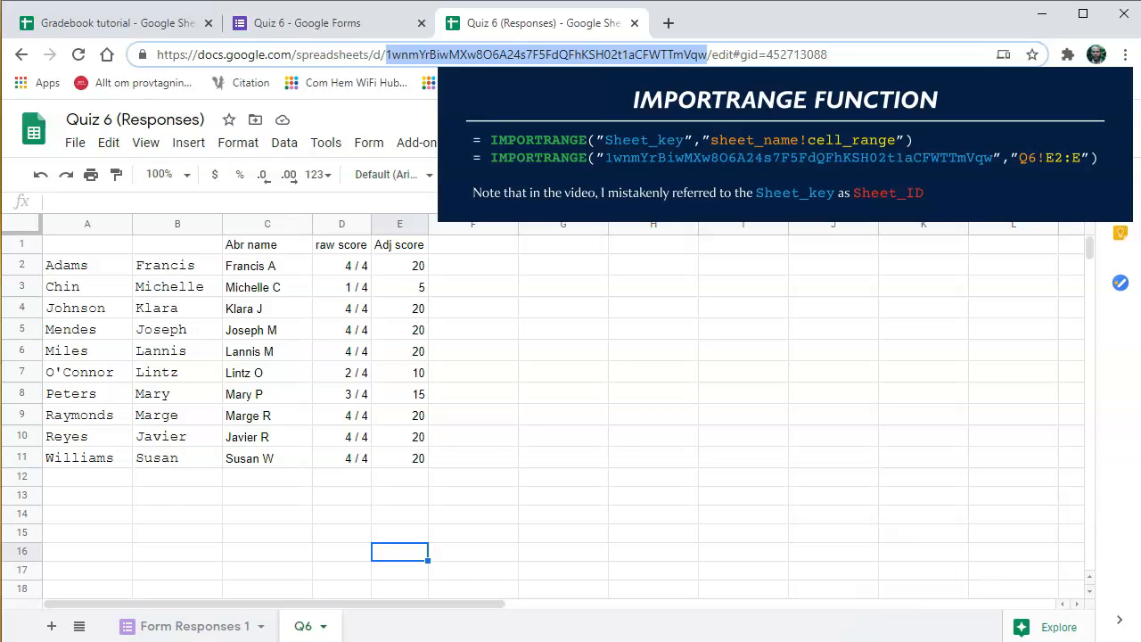
- Switch to the Gradebook tutorial spreadsheet and start an importrange formula in O4 of Test & Quizzes with the copied spreadsheet key in quotes
left_click(116, 22)
type("=importrange(")
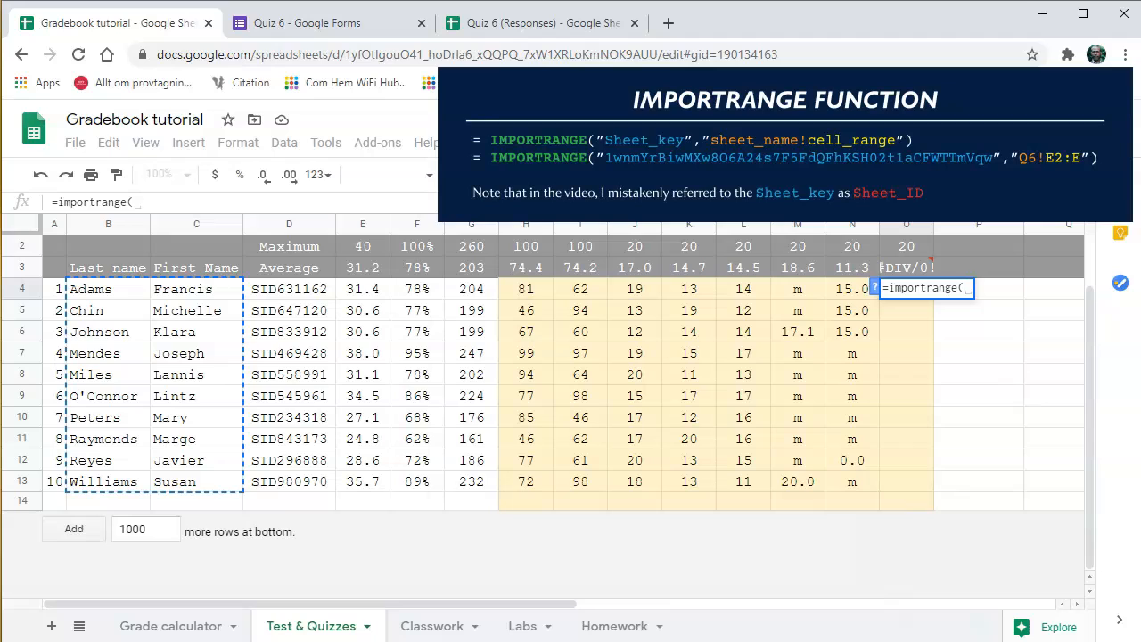
type("\"")
key("ctrl+v")
type("\"")
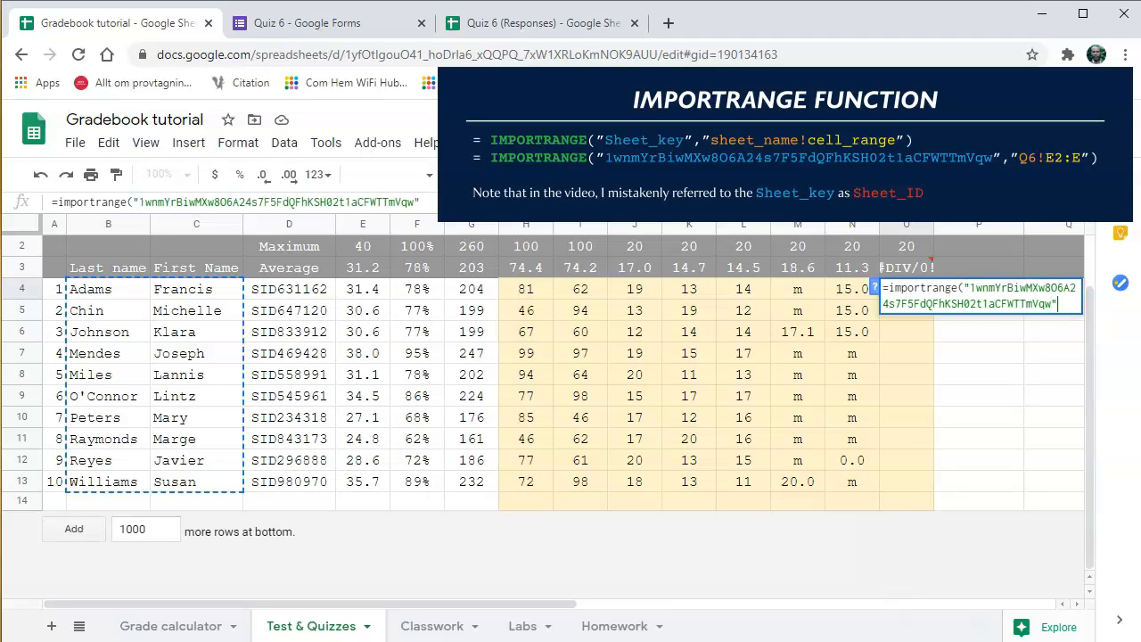
type(",\"")
- Check the source sheet's name and complete the importrange formula in O4 with the range "q6!e2:e"
left_click(535, 23)
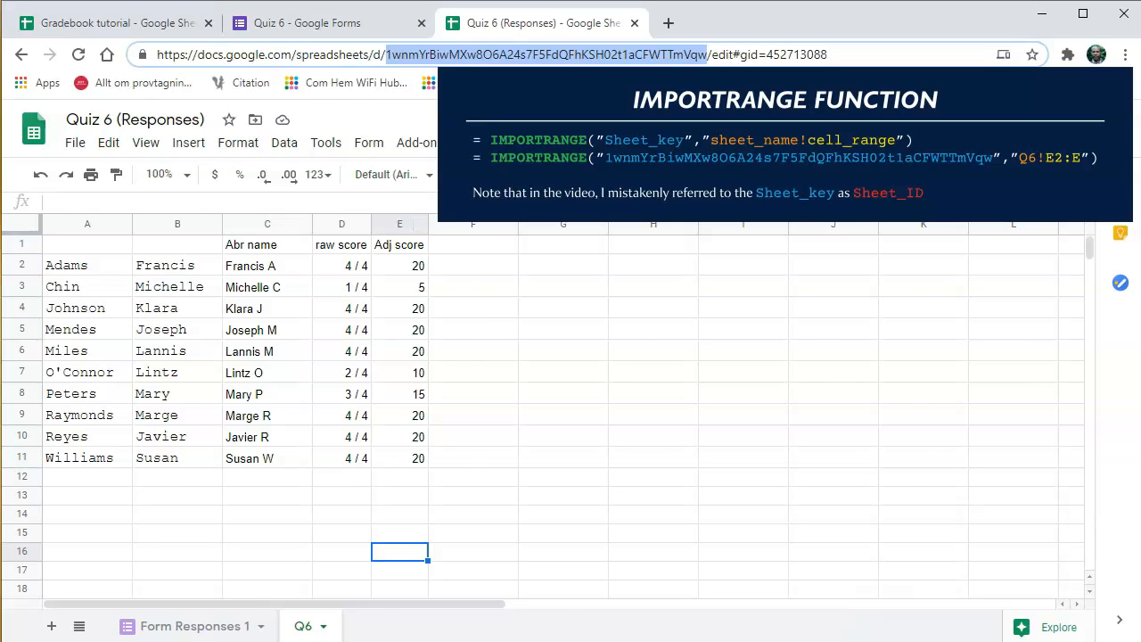
left_click(116, 23)
type("q6")
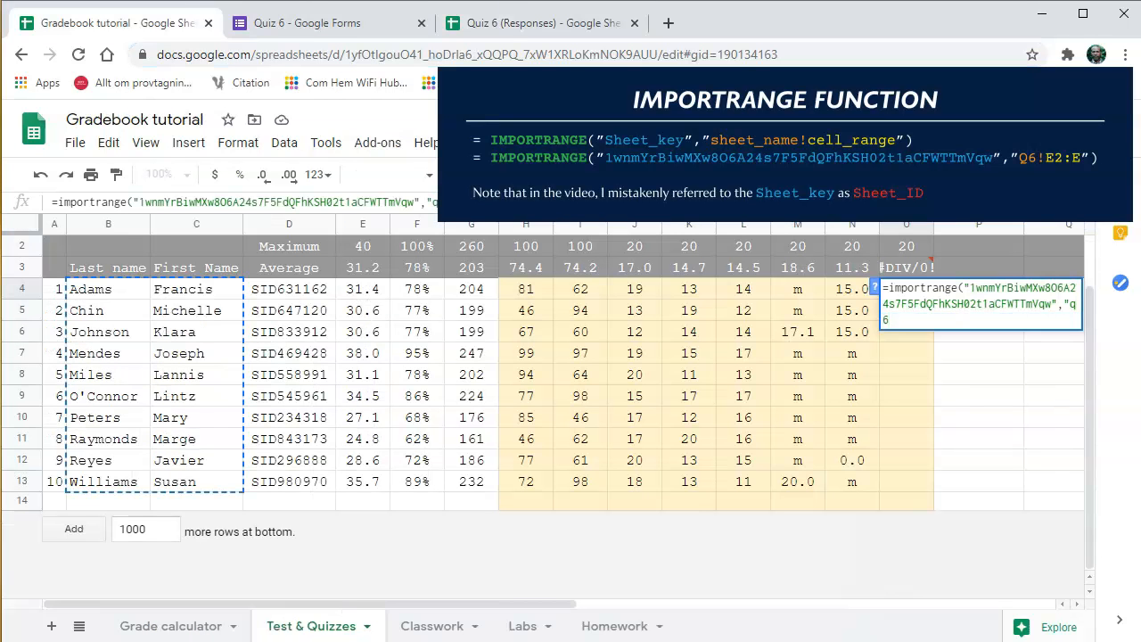
type("!")
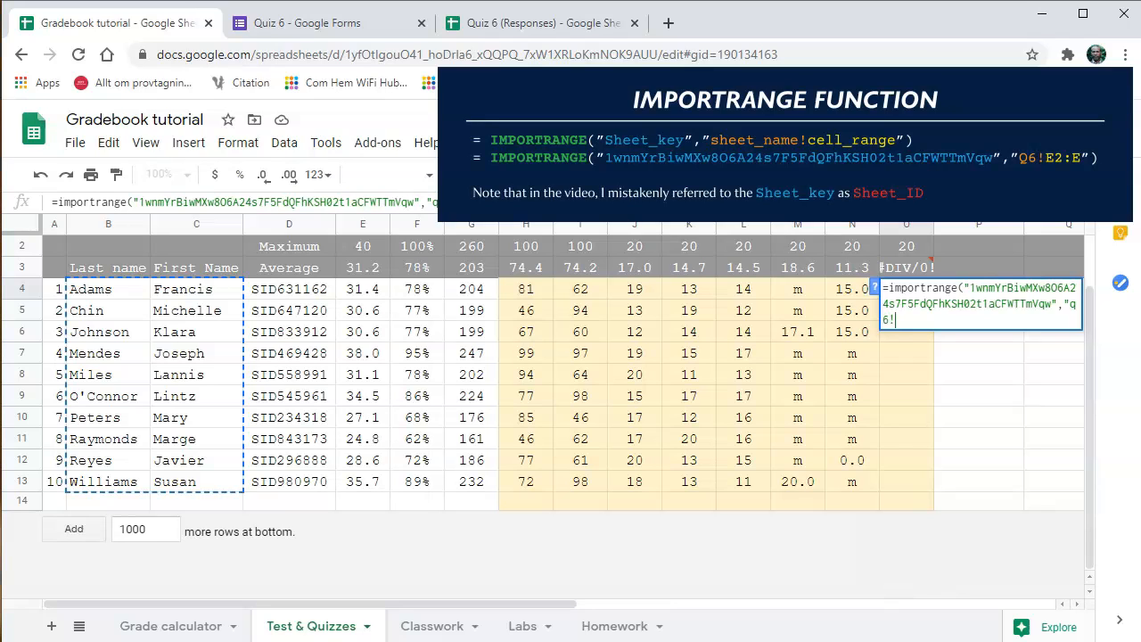
type("e2:e\"")
key("Return")
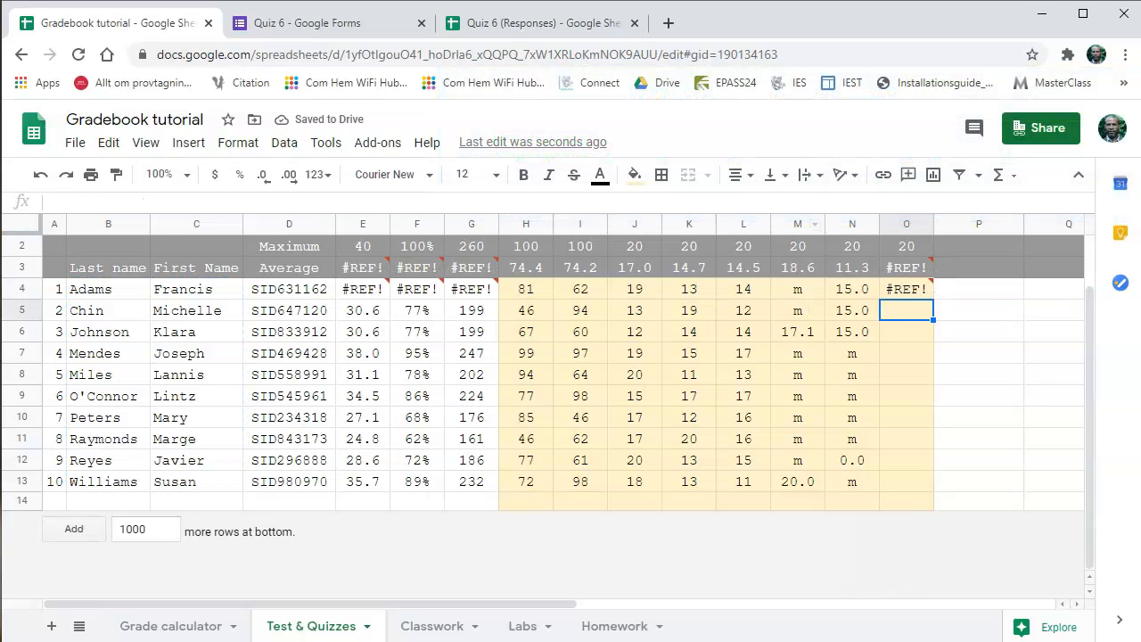
- Allow the import in O4 to access the responses spreadsheet and open the Grade calculator sheet
left_click(907, 289)
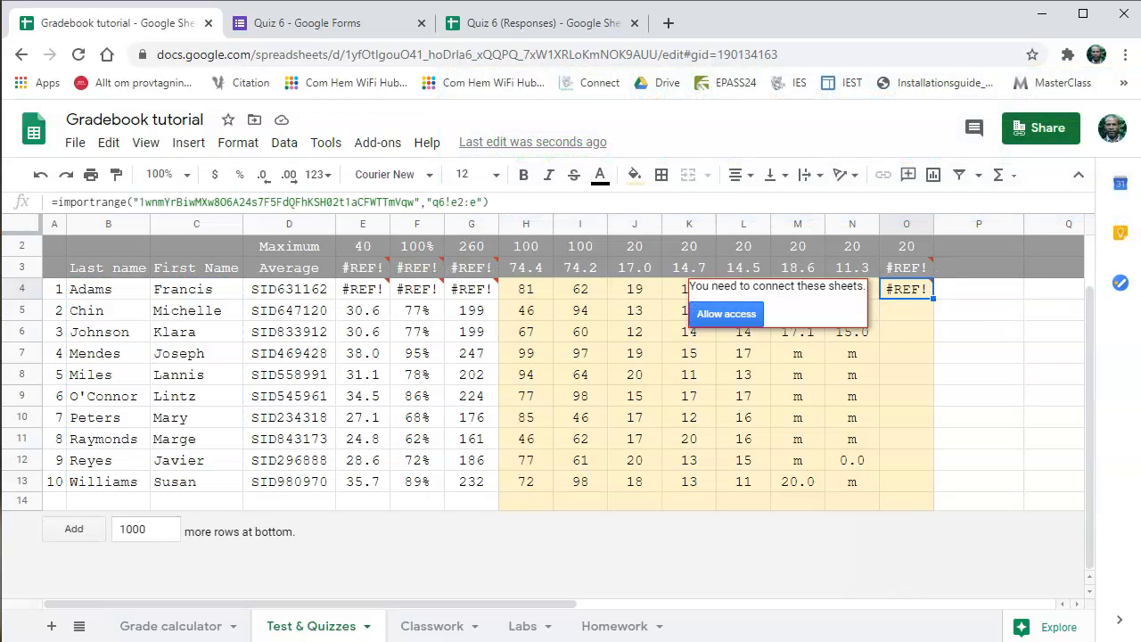
left_click(726, 314)
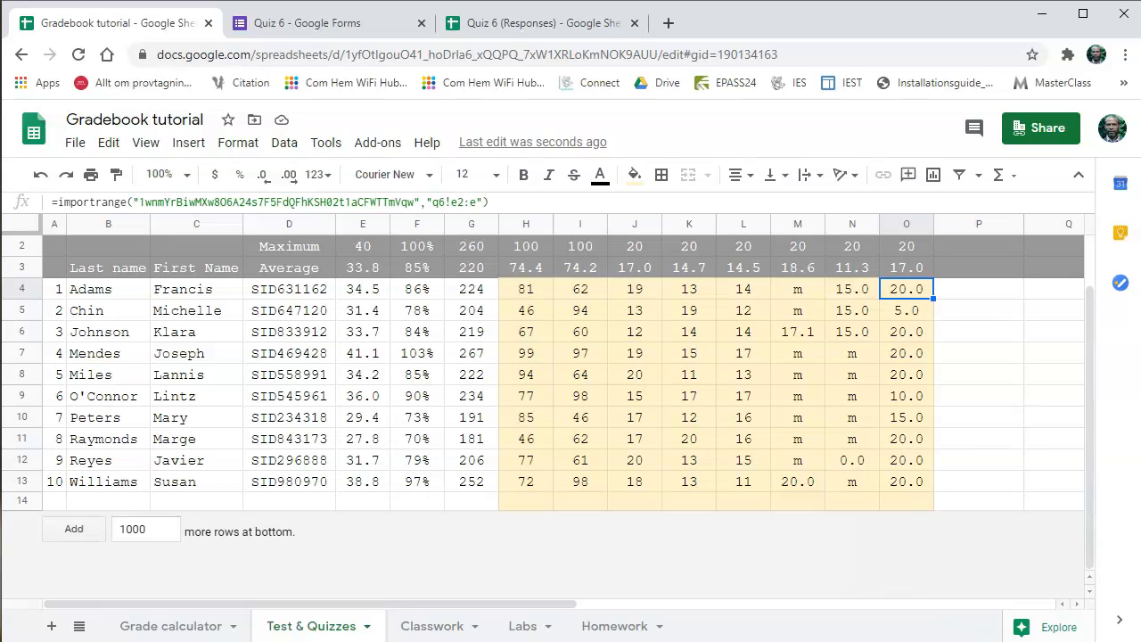
left_click(171, 626)
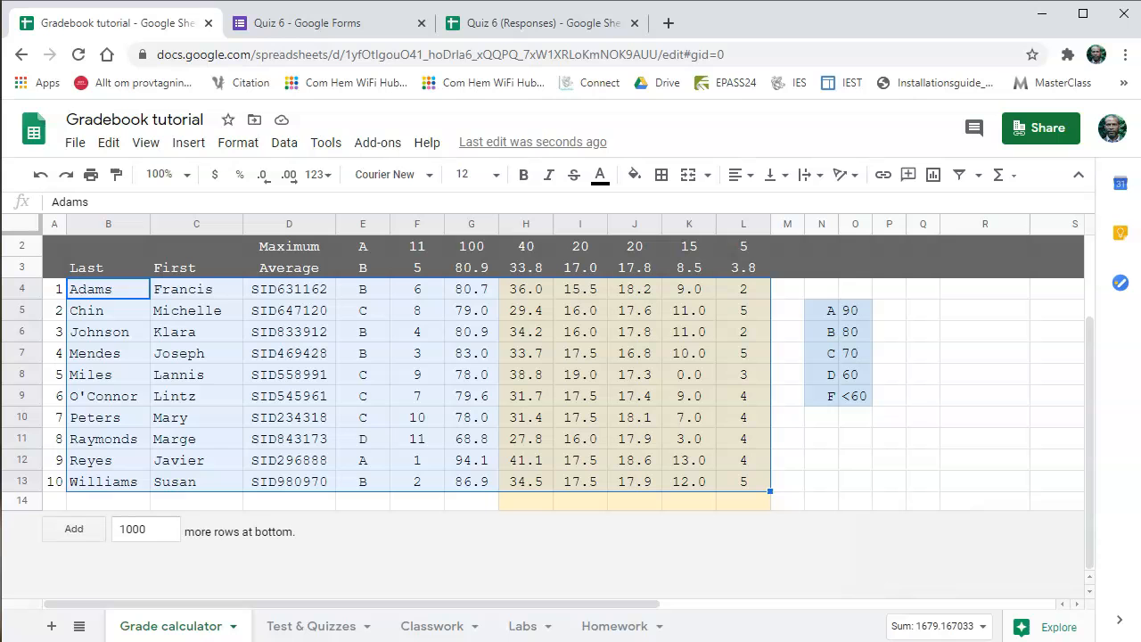
left_click(855, 438)
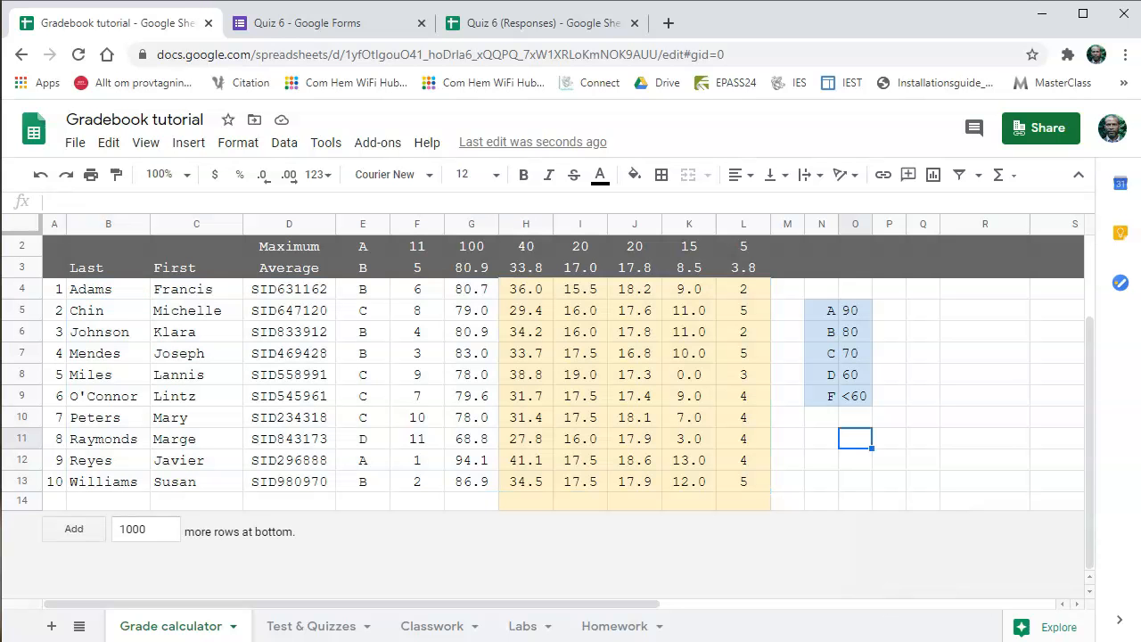